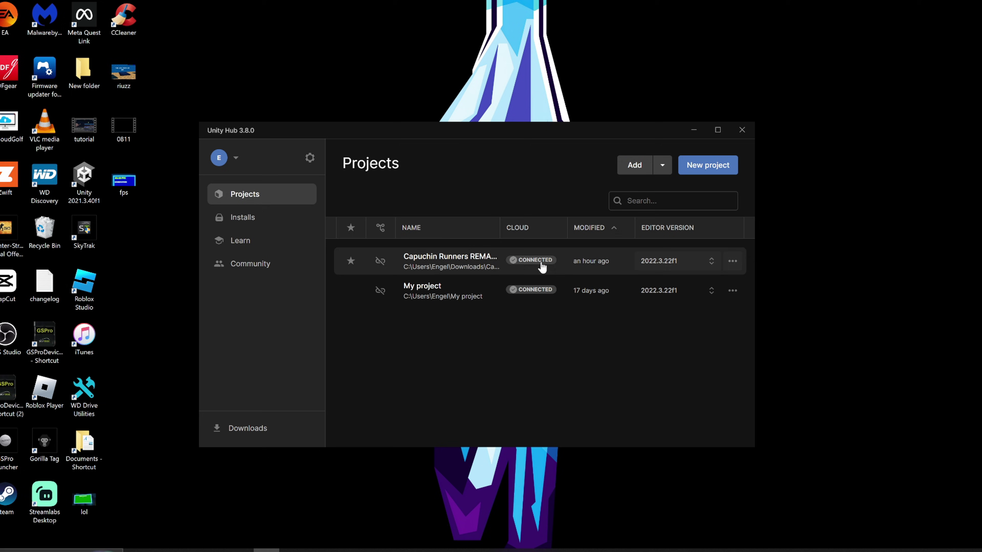
# - Leave the Tutorial-less VR project and bring up Unity Hub's Projects list
pyautogui.moveTo(529, 261)
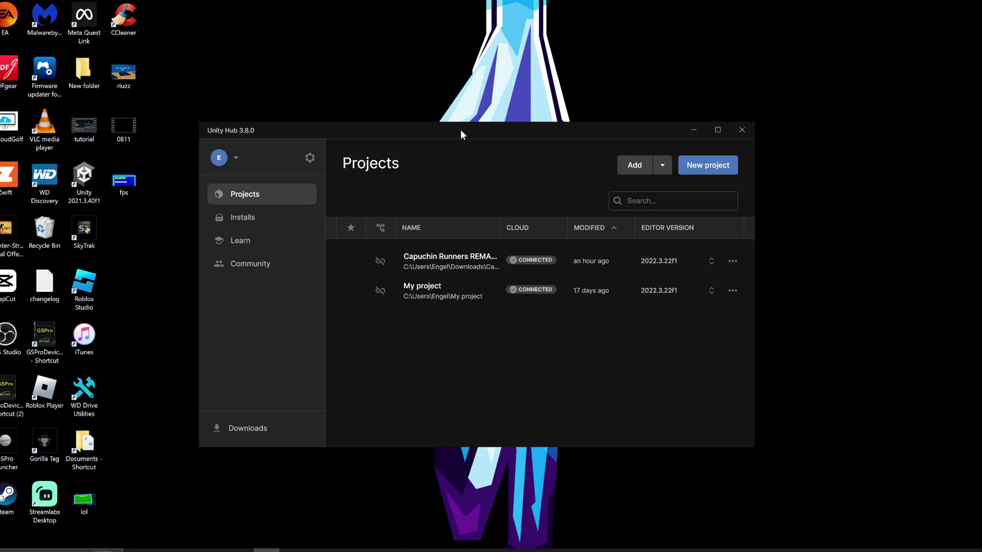
# - Go through installing Unity 2022.3.41f1 with its Android Build Support modules
pyautogui.moveTo(483, 135)
pyautogui.mouseDown()
pyautogui.moveTo(499, 131)
pyautogui.moveTo(487, 128)
pyautogui.mouseUp()
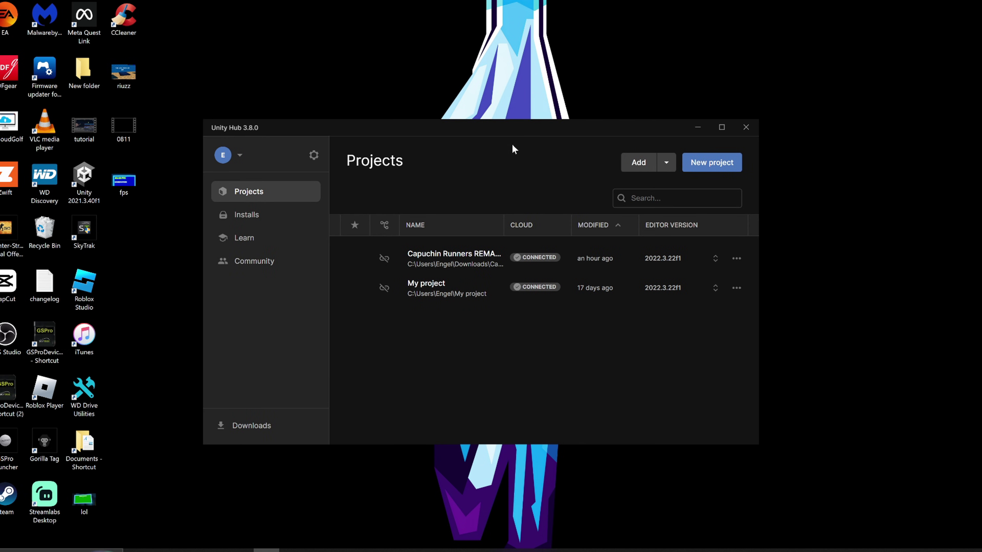
pyautogui.click(285, 215)
pyautogui.click(711, 171)
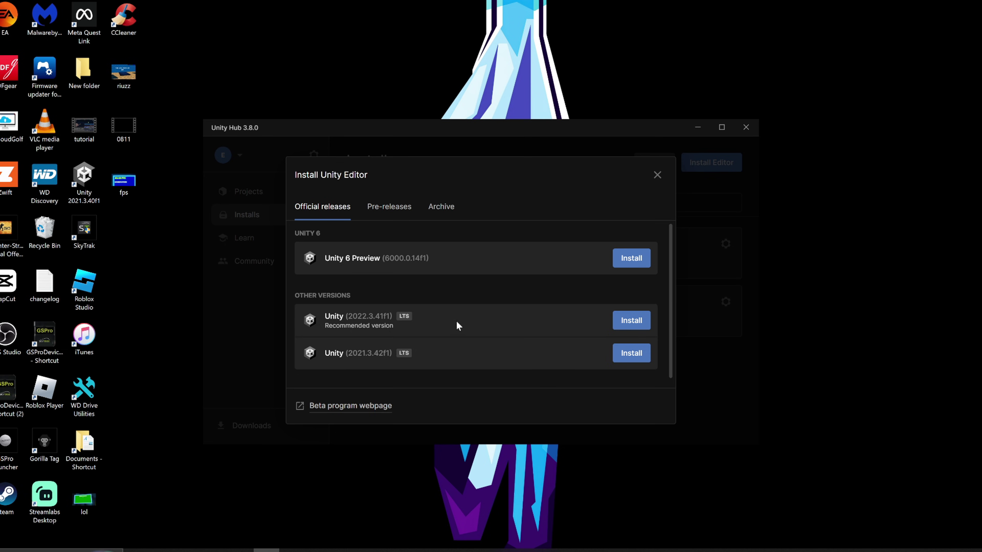
pyautogui.click(631, 327)
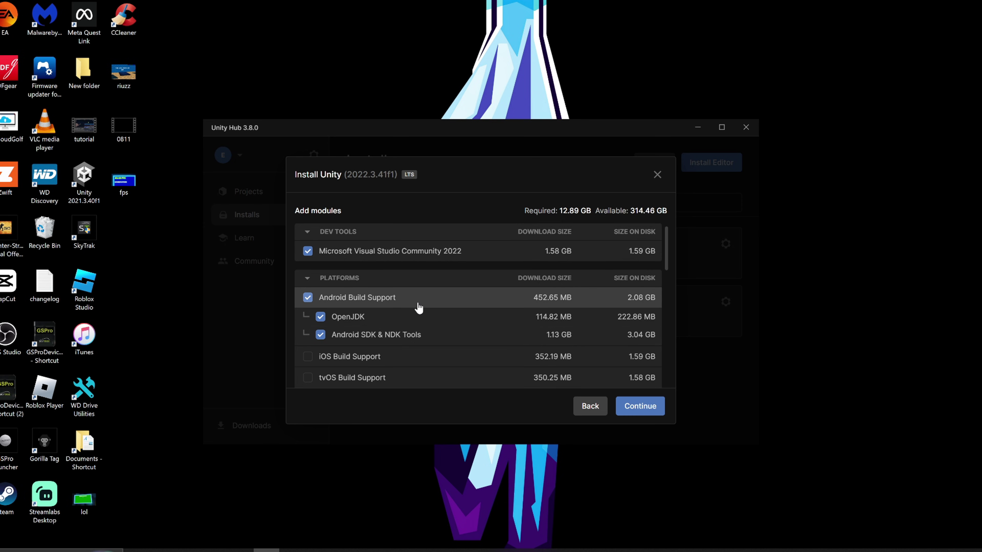
pyautogui.click(636, 406)
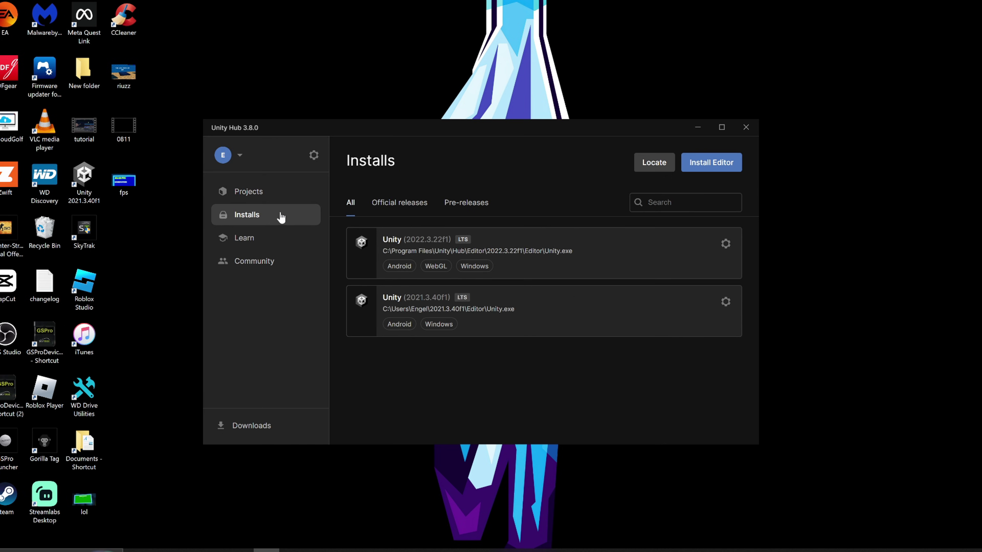
# - Create a new 3D (Built-In Render Pipeline) project named Tutoriall
pyautogui.click(285, 194)
pyautogui.click(713, 166)
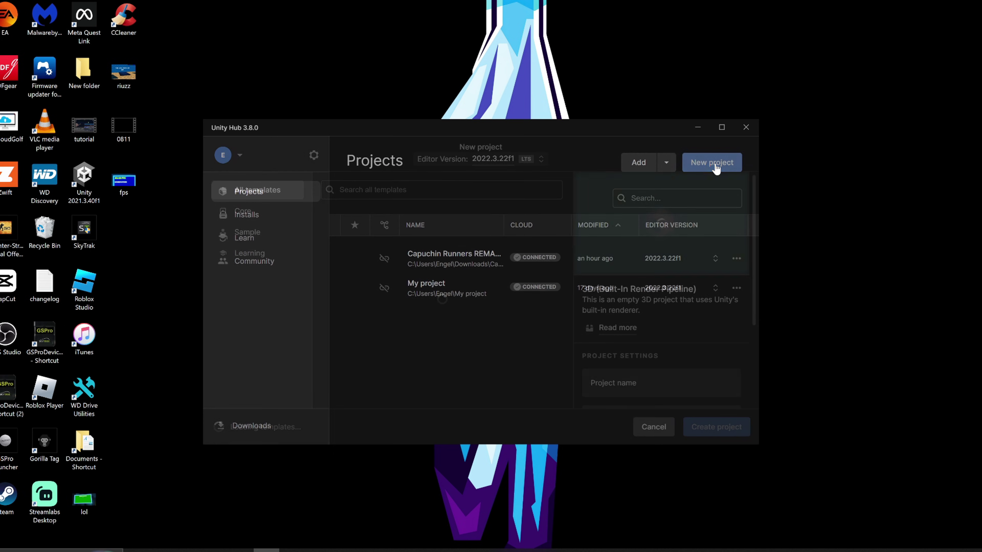
pyautogui.click(670, 378)
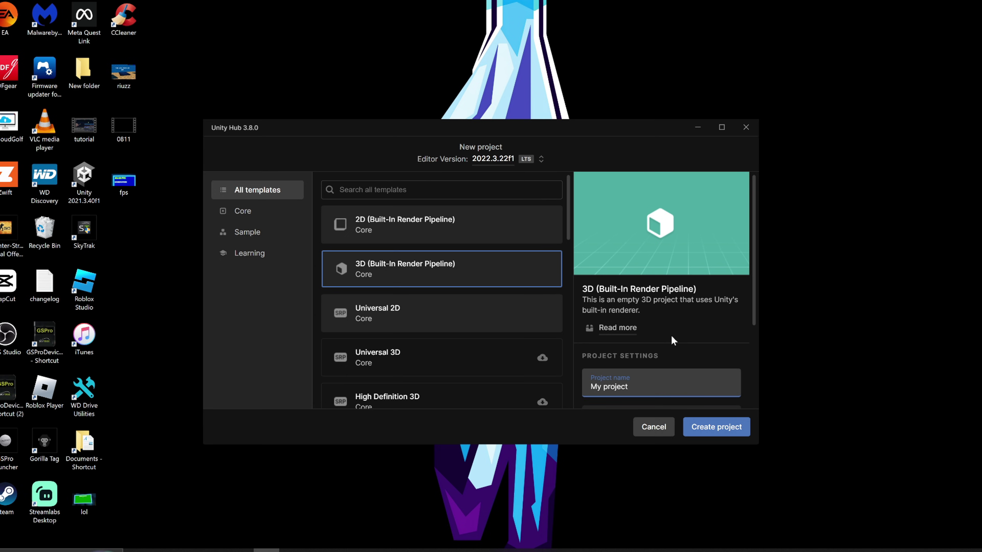
pyautogui.press('BackSpace')
pyautogui.press('BackSpace')
pyautogui.press('BackSpace')
pyautogui.press('BackSpace')
pyautogui.press('BackSpace')
pyautogui.press('BackSpace')
pyautogui.press('BackSpace')
pyautogui.press('BackSpace')
pyautogui.press('BackSpace')
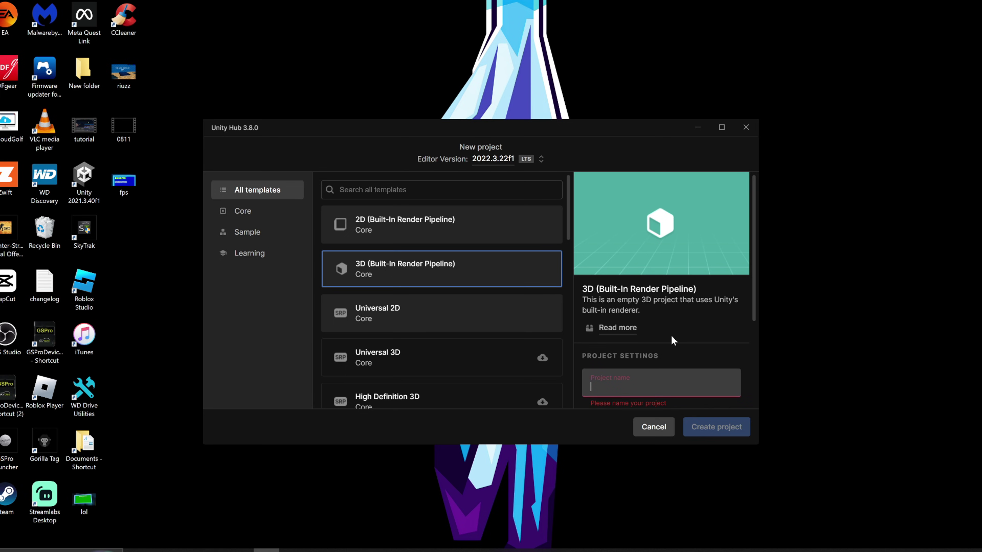
pyautogui.write('Tutoriall')
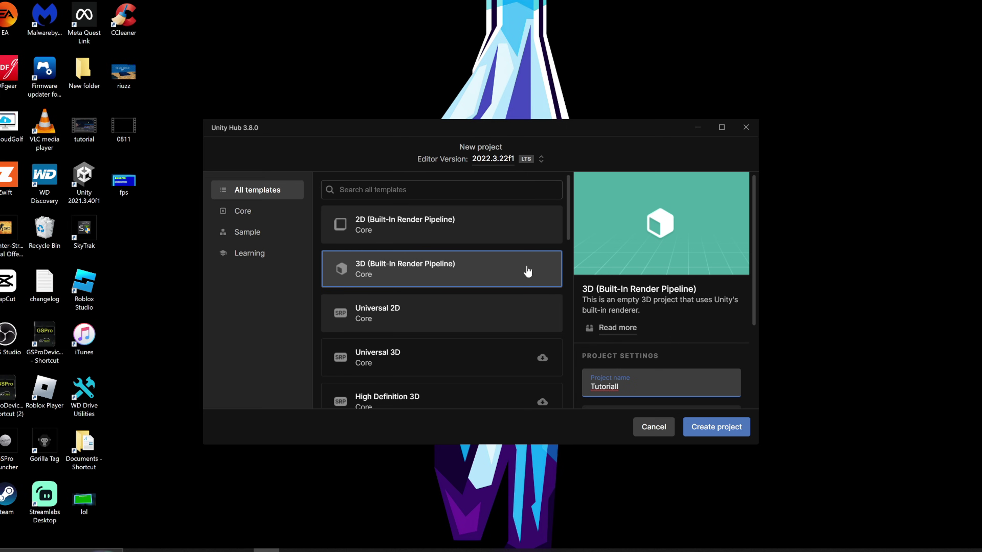
pyautogui.click(524, 272)
pyautogui.click(705, 427)
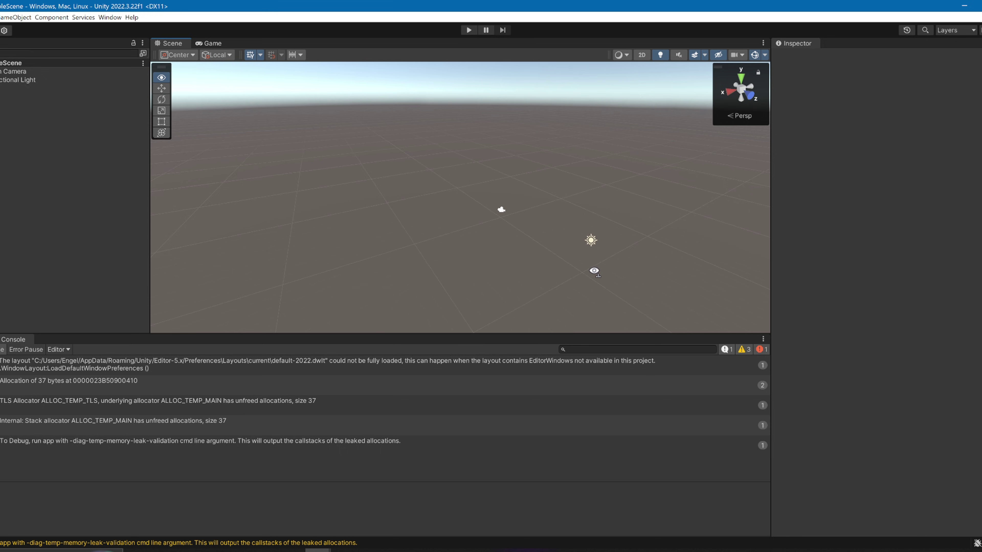
# - Delete the Main Camera from SampleScene, leaving only the Directional Light
pyautogui.moveTo(592, 270); pyautogui.dragTo(387, 267, button='right')
pyautogui.click(30, 72)
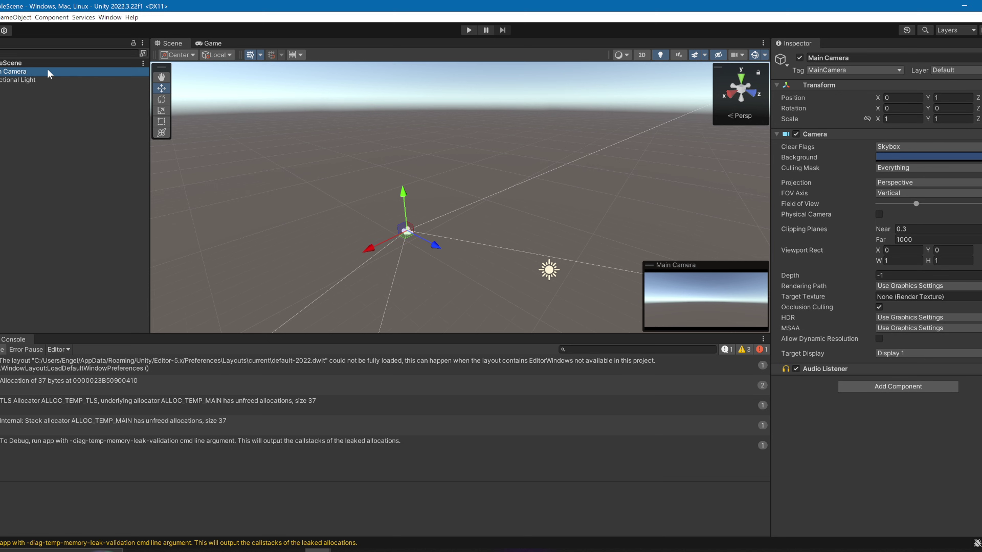
pyautogui.rightClick(49, 74)
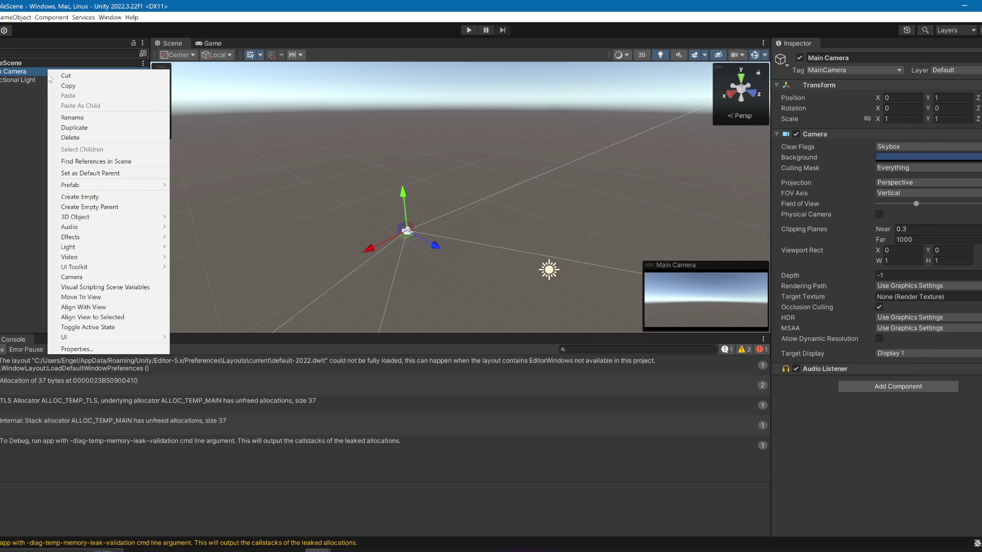
pyautogui.click(73, 137)
pyautogui.moveTo(302, 153); pyautogui.dragTo(314, 148, button='right')
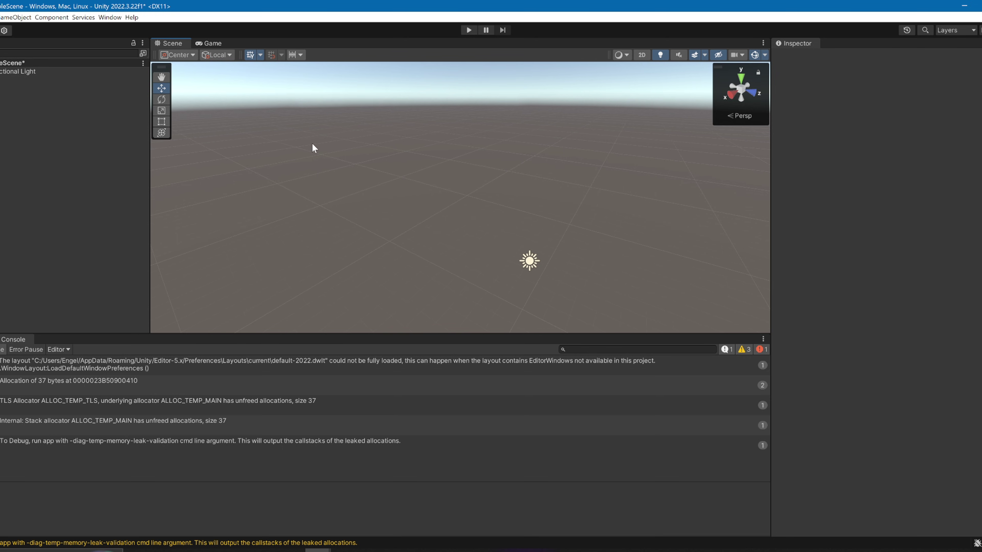
pyautogui.click(1, 17)
# - Install XR Plug-in Management, enable OpenXR for desktop, and accept the new input backends
pyautogui.click(5, 299)
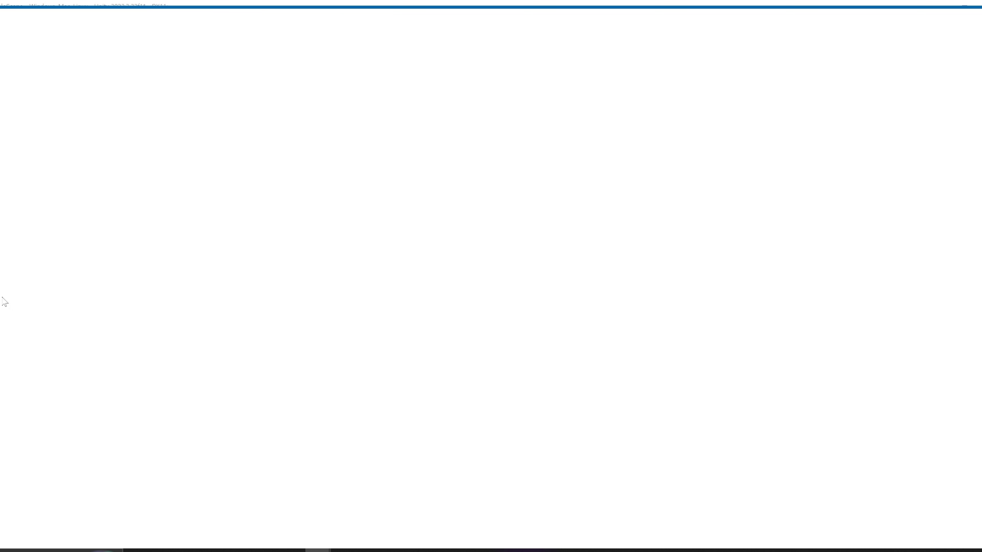
pyautogui.click(23, 217)
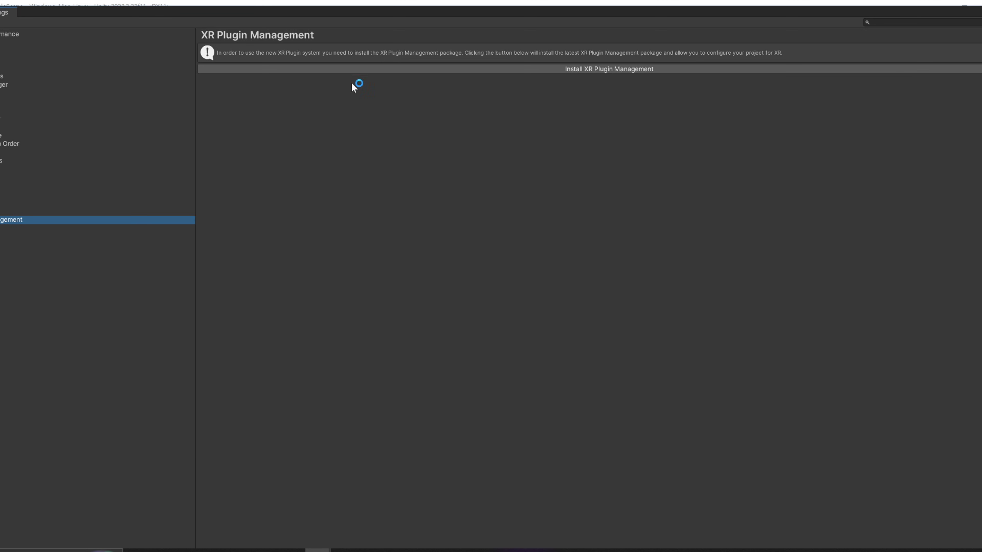
pyautogui.click(365, 71)
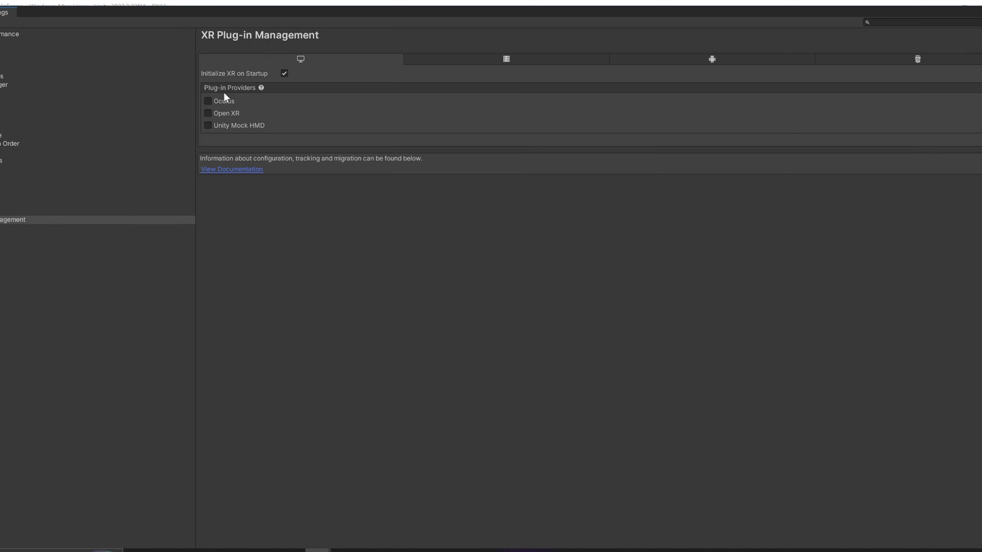
pyautogui.click(224, 115)
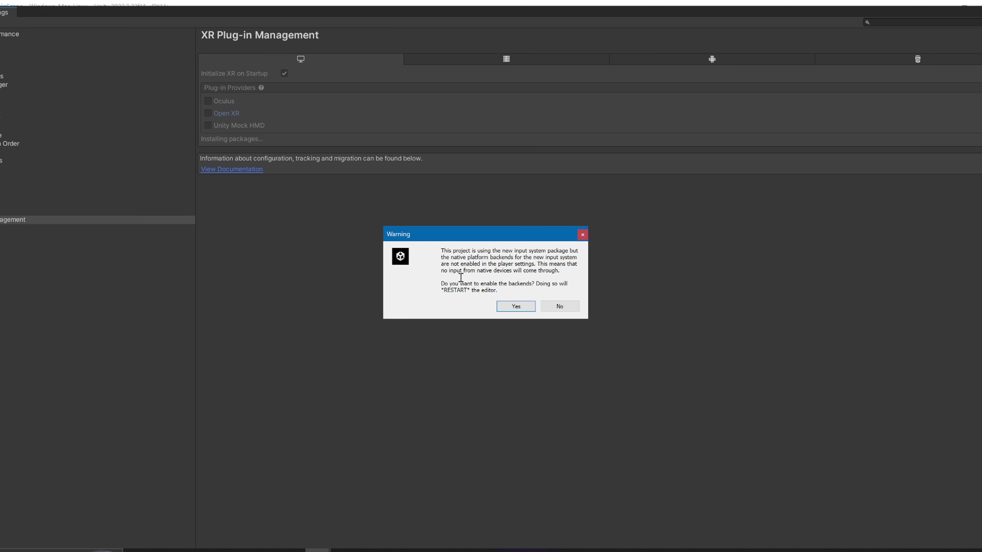
pyautogui.moveTo(480, 242)
pyautogui.mouseDown()
pyautogui.moveTo(467, 234)
pyautogui.moveTo(484, 240)
pyautogui.mouseUp()
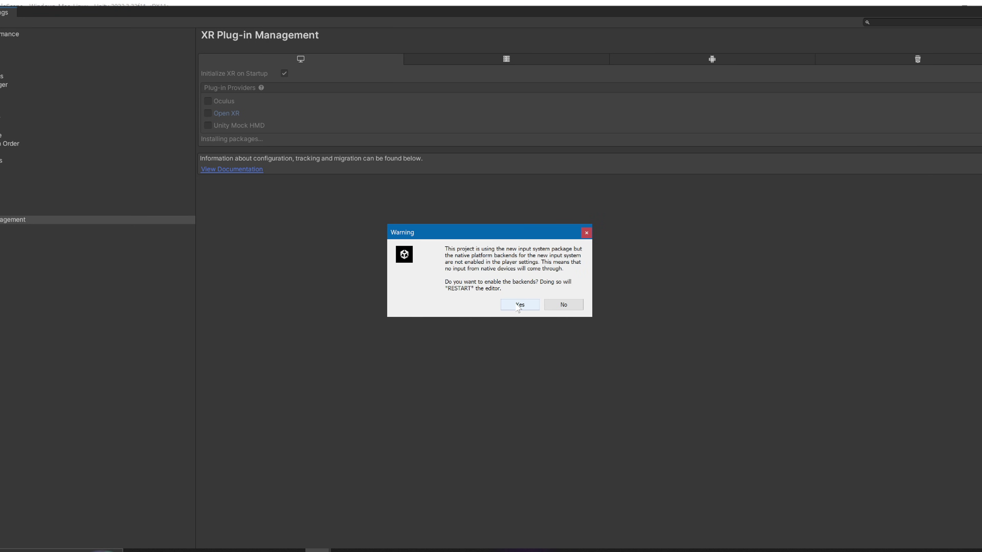
pyautogui.click(518, 305)
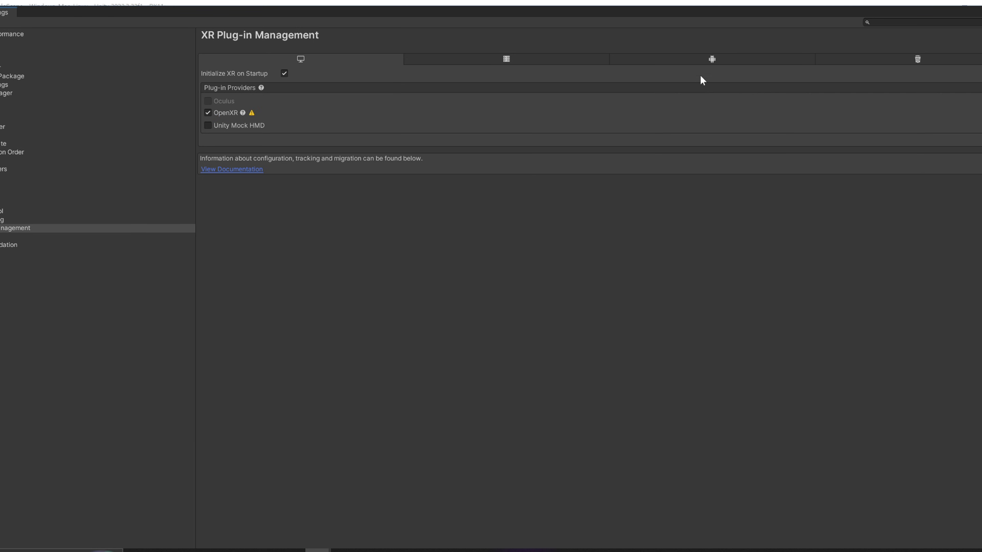
# - Enable the Oculus provider for Android and set the desktop OpenXR render mode to Multi-pass
pyautogui.click(709, 58)
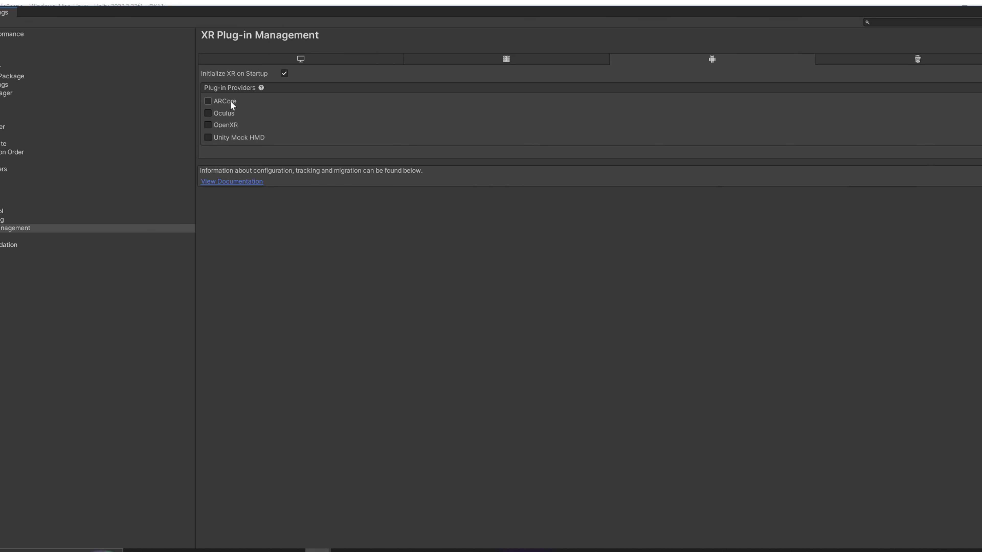
pyautogui.click(209, 114)
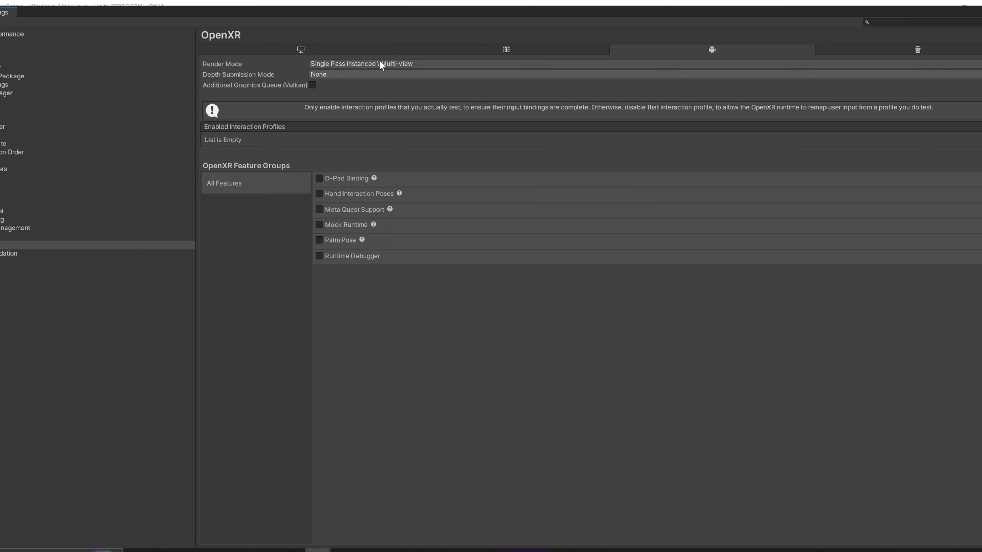
pyautogui.click(368, 64)
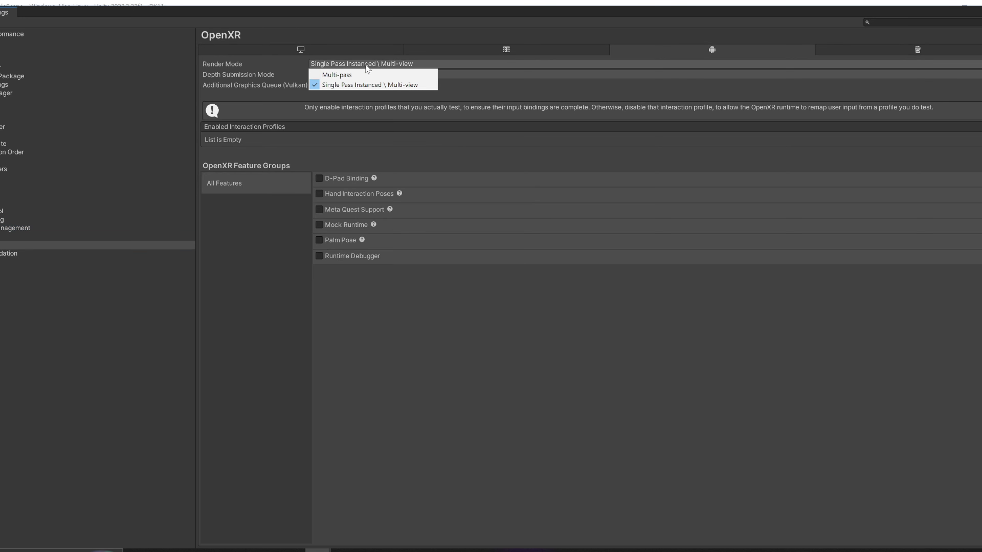
pyautogui.click(359, 81)
pyautogui.click(353, 50)
pyautogui.click(347, 66)
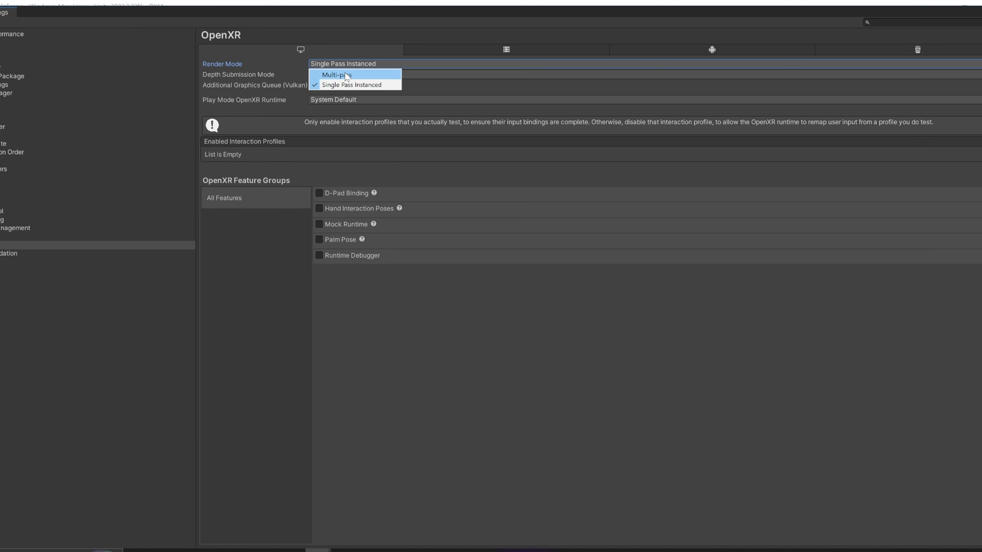
pyautogui.click(346, 75)
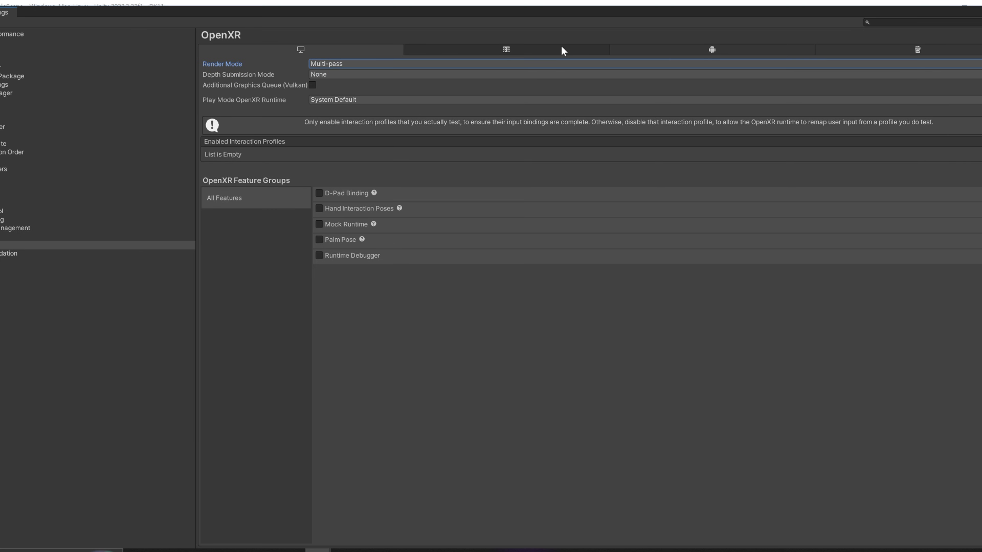
# - Set the Oculus Stereo Rendering Mode to Multi Pass on both desktop and Android
pyautogui.click(19, 237)
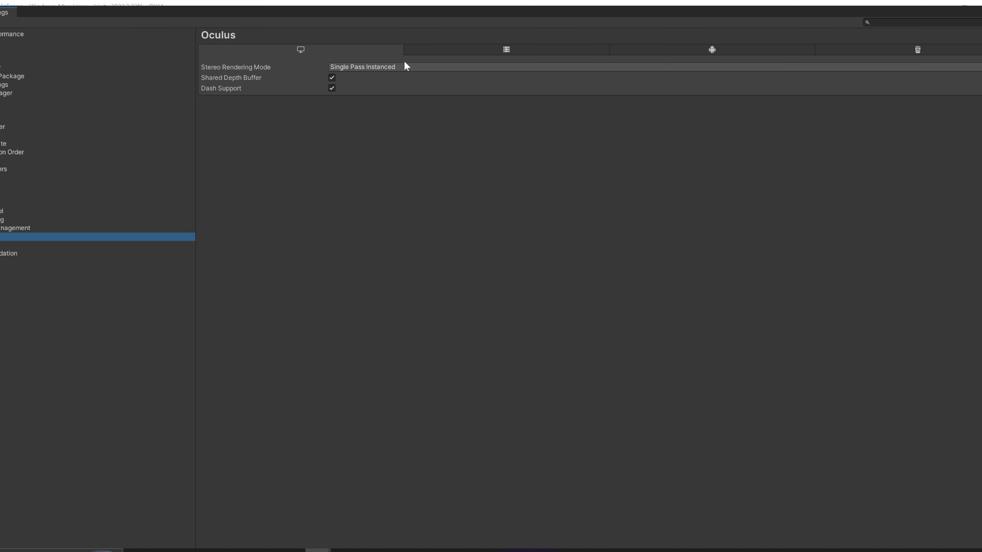
pyautogui.click(396, 67)
pyautogui.click(381, 76)
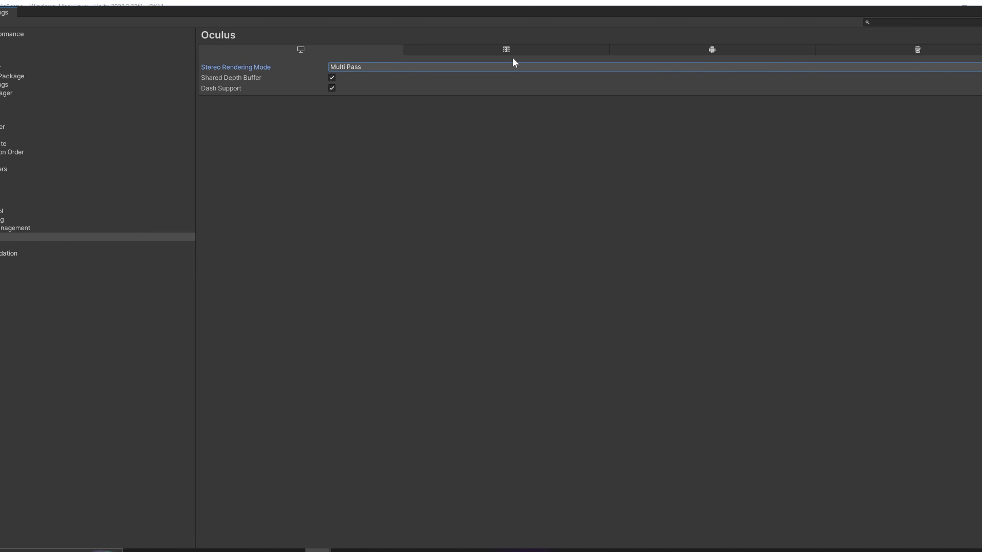
pyautogui.click(743, 53)
pyautogui.click(713, 68)
pyautogui.click(348, 74)
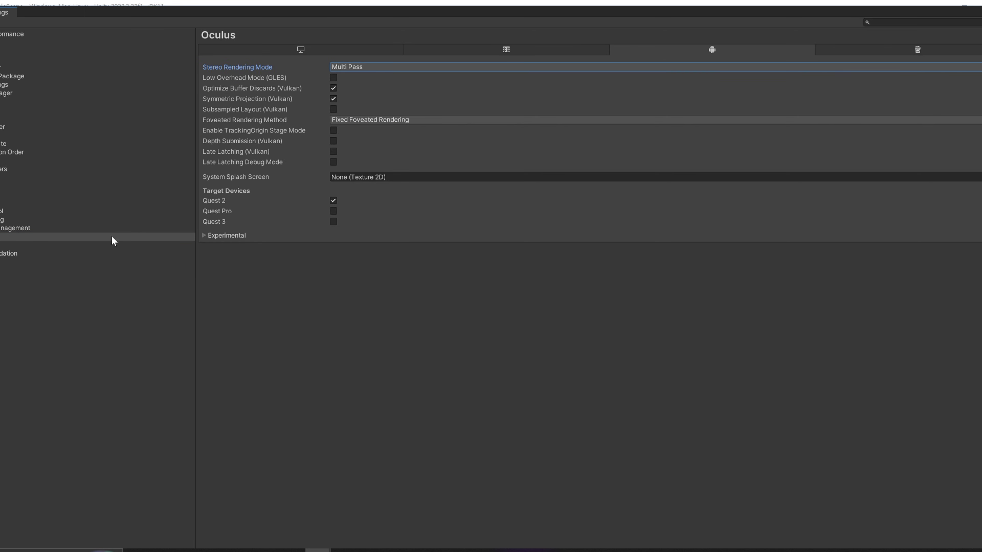
pyautogui.click(2, 246)
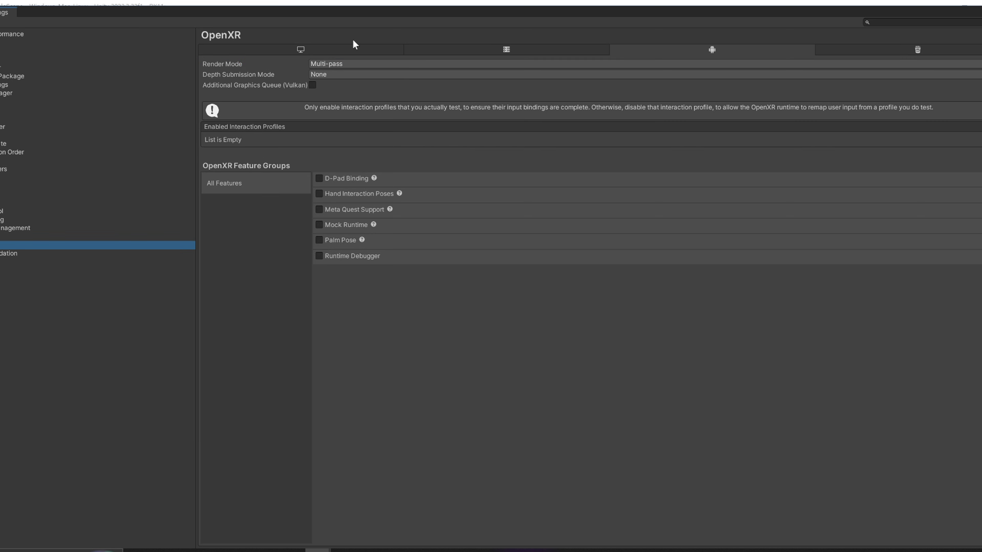
# - Add Valve Index and Oculus Touch profiles to desktop OpenXR, and Oculus Touch to Android
pyautogui.click(340, 50)
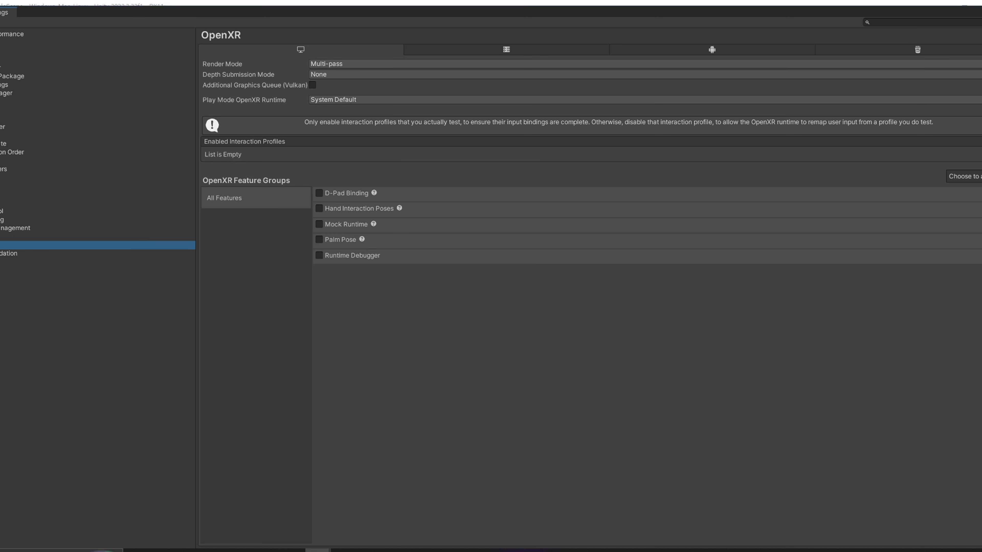
pyautogui.click(979, 166)
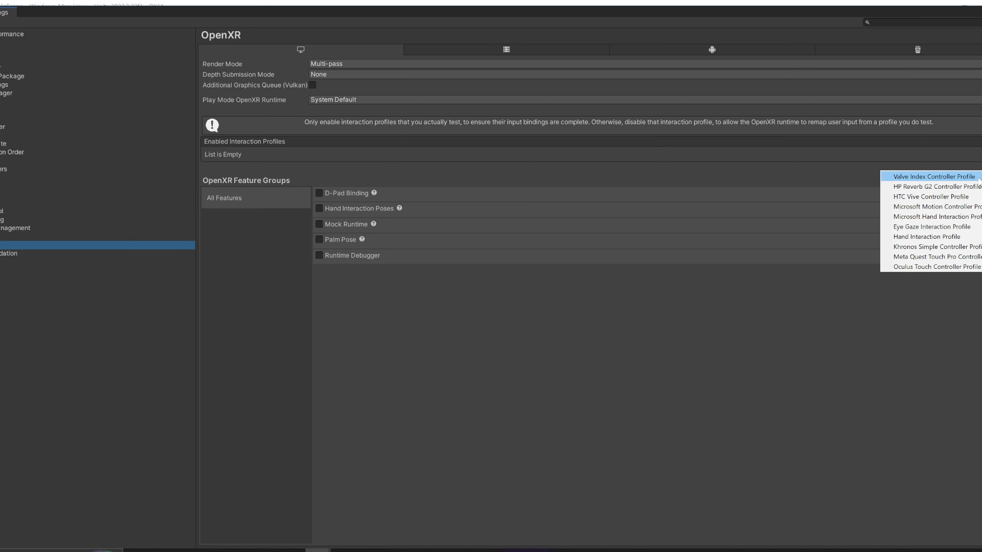
pyautogui.click(953, 177)
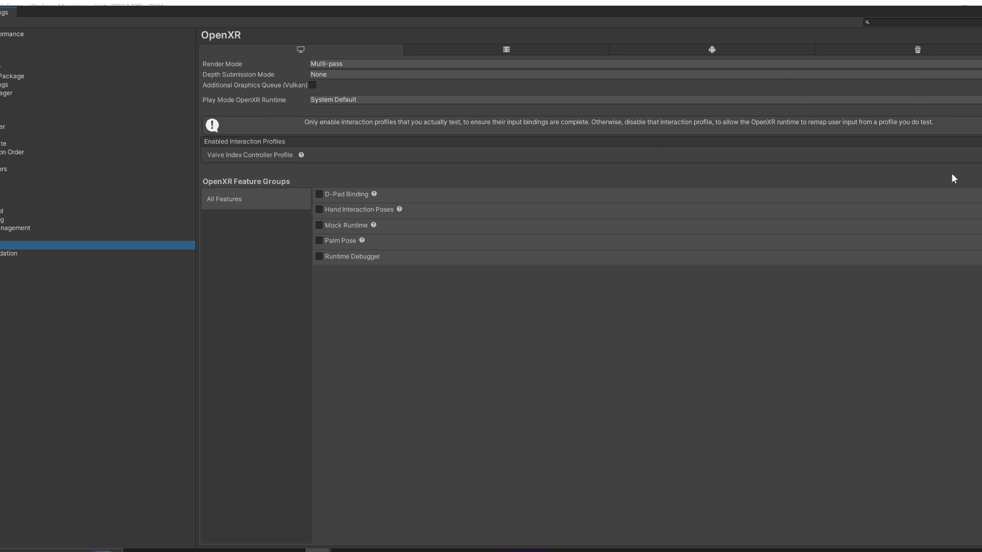
pyautogui.click(977, 167)
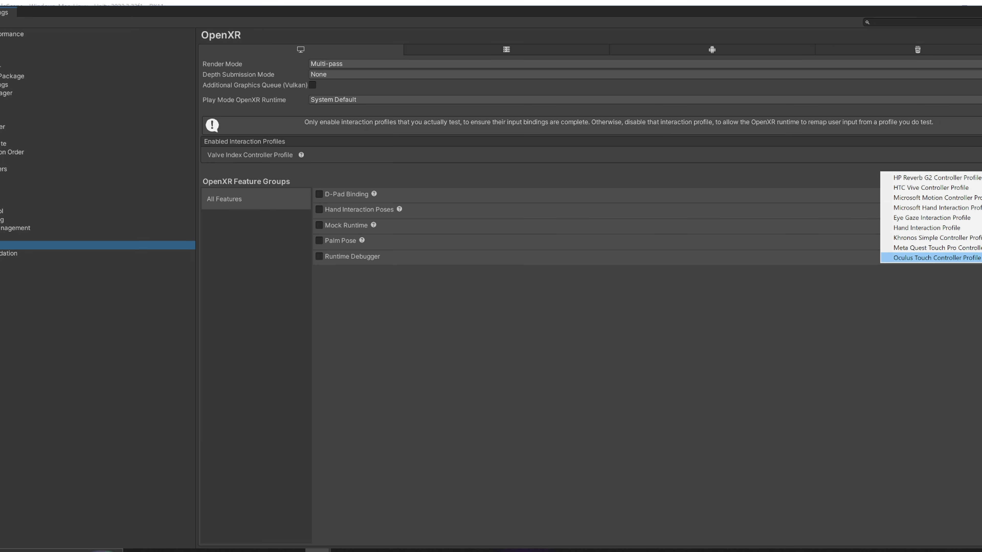
pyautogui.click(958, 255)
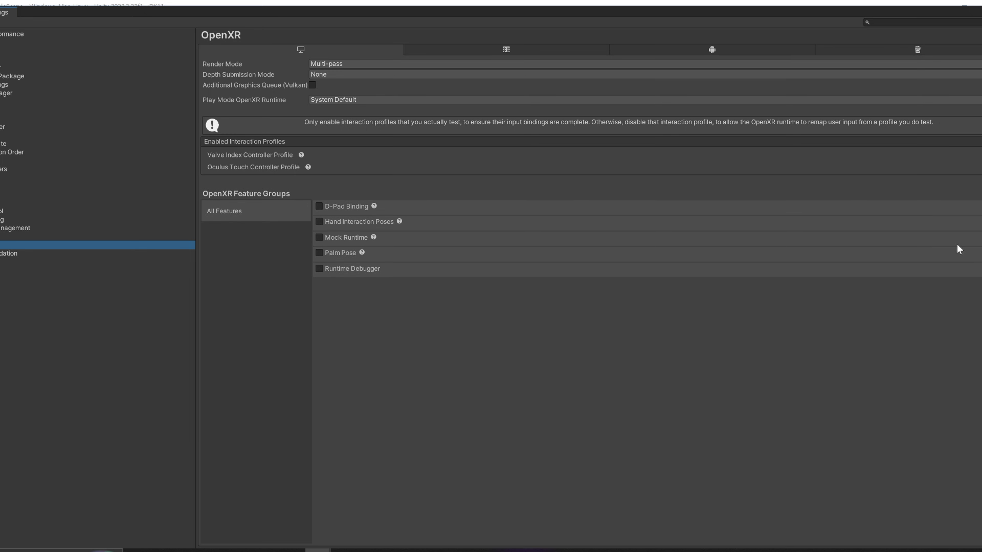
pyautogui.click(743, 51)
pyautogui.click(977, 152)
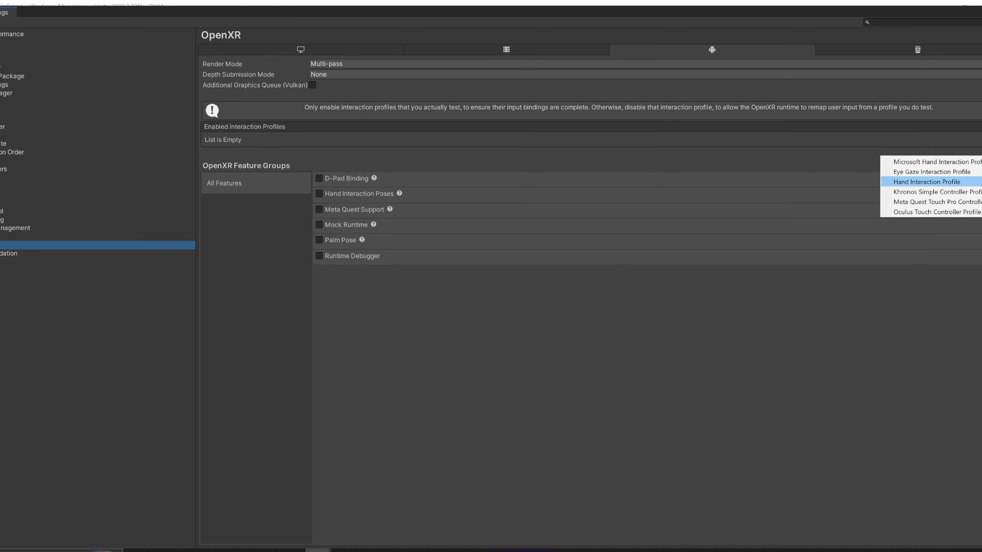
pyautogui.click(945, 215)
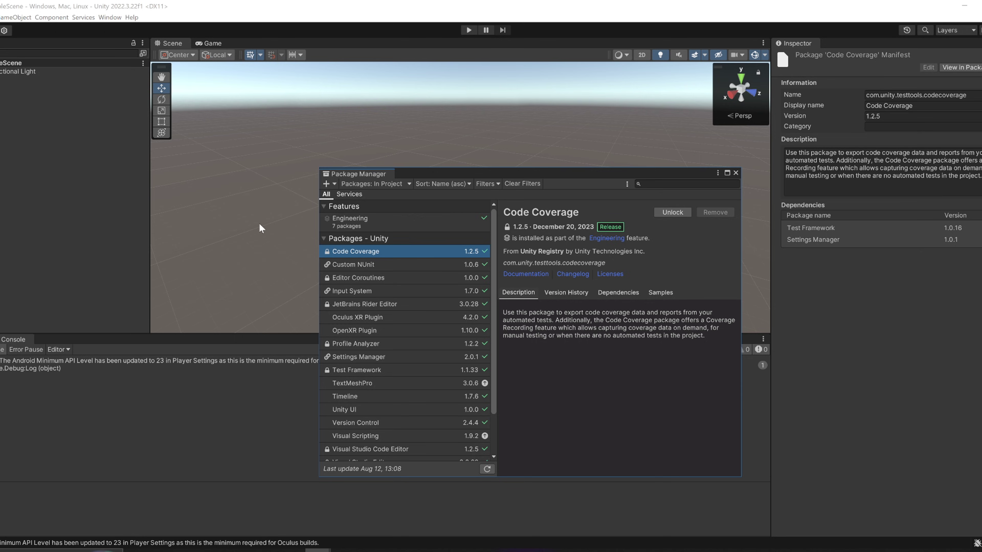
# - Add the package com.unity.xr.interaction.toolkit by name through the git URL option
pyautogui.click(325, 183)
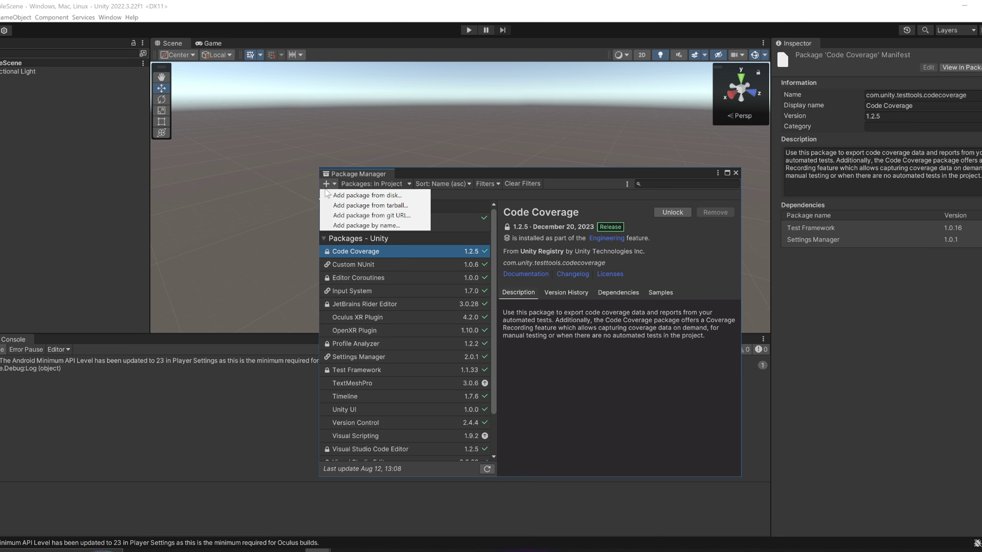
pyautogui.click(378, 216)
pyautogui.write('com.unity.xr.interction.toolkit')
pyautogui.press('Return')
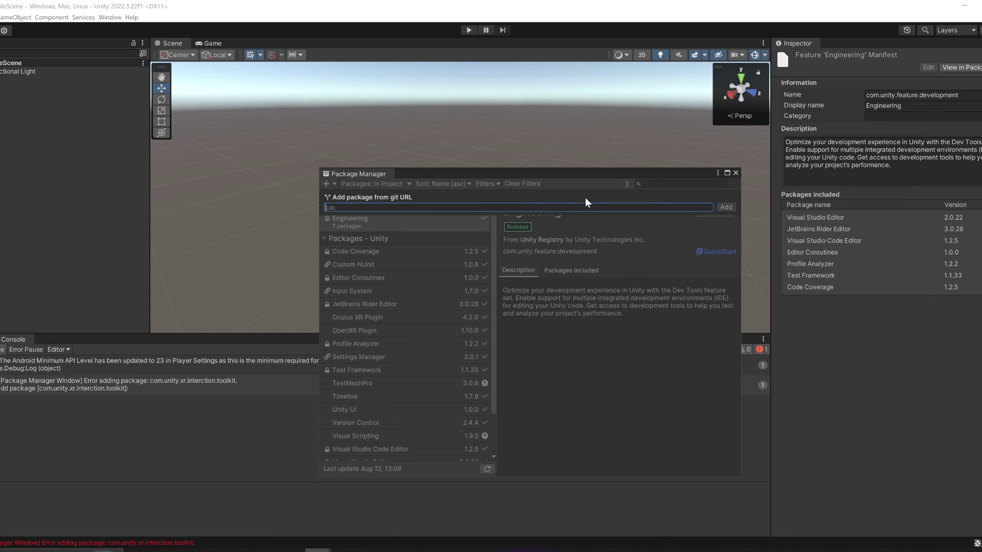
pyautogui.write('com.unity.xr.interaction.toolkit')
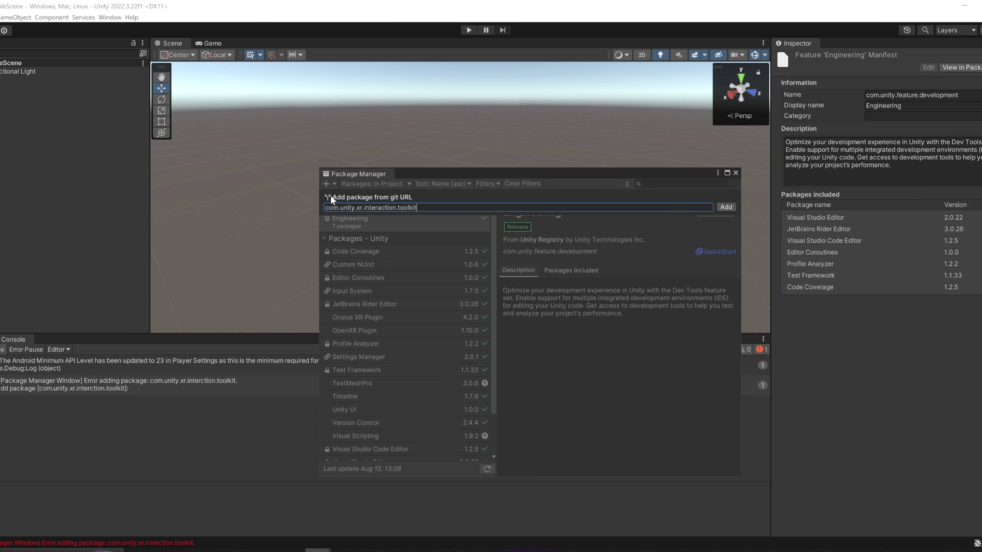
pyautogui.click(726, 206)
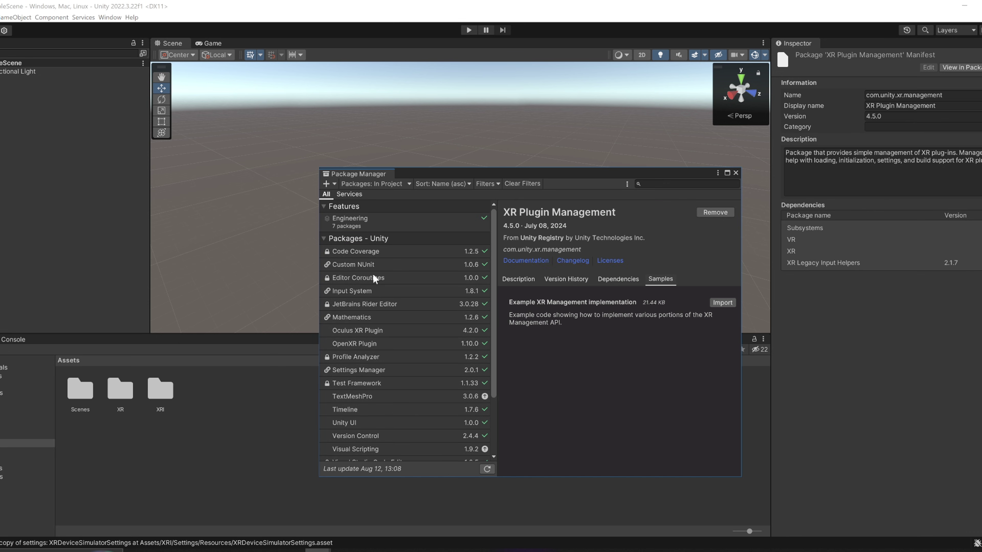
# - Import the Starter Assets sample from the XR Interaction Toolkit package details
pyautogui.scroll(-4, 440, 387)
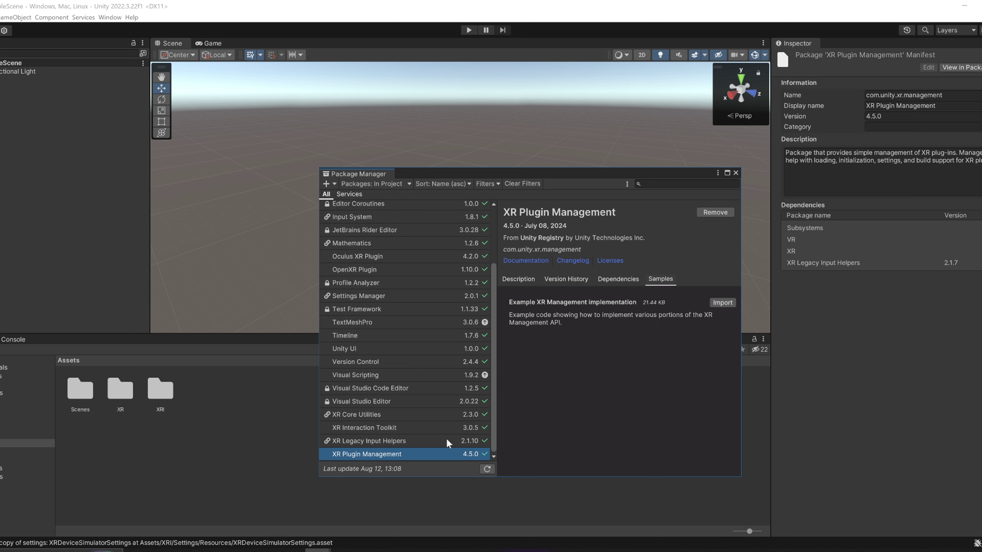
pyautogui.click(417, 433)
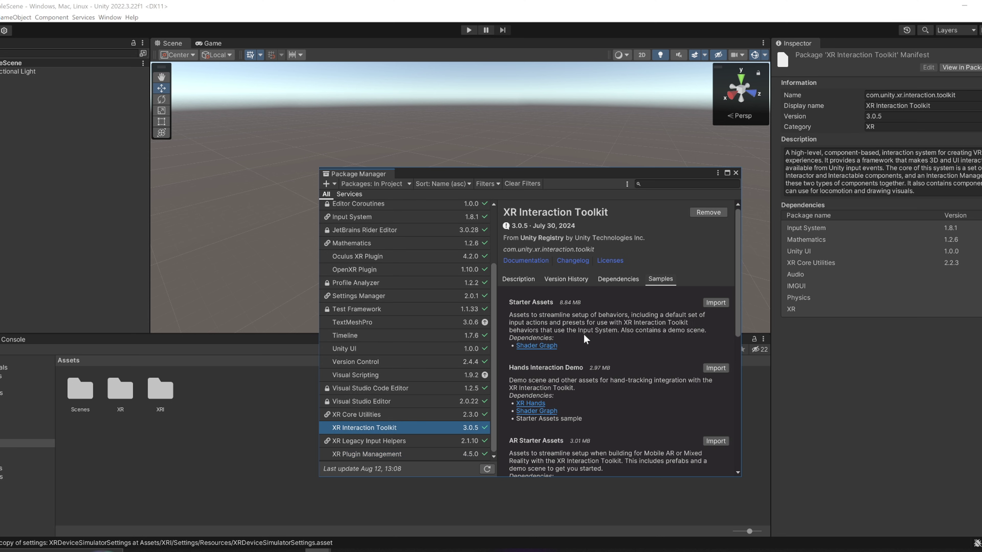
pyautogui.click(714, 302)
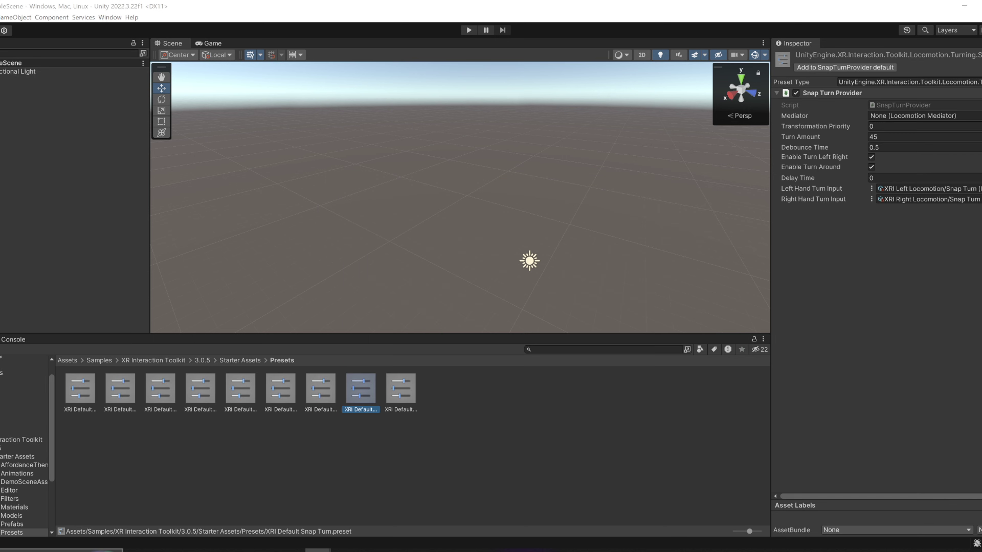
# - Make the Continuous Move, Continuous Turn and Dynamic Move presets their providers' defaults
pyautogui.click(74, 409)
pyautogui.click(865, 68)
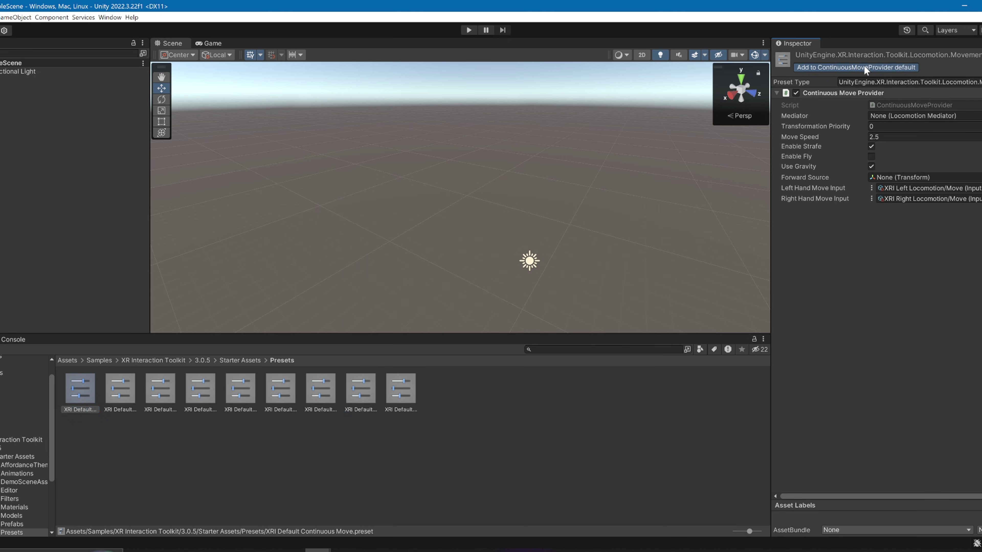
pyautogui.click(120, 406)
pyautogui.click(853, 69)
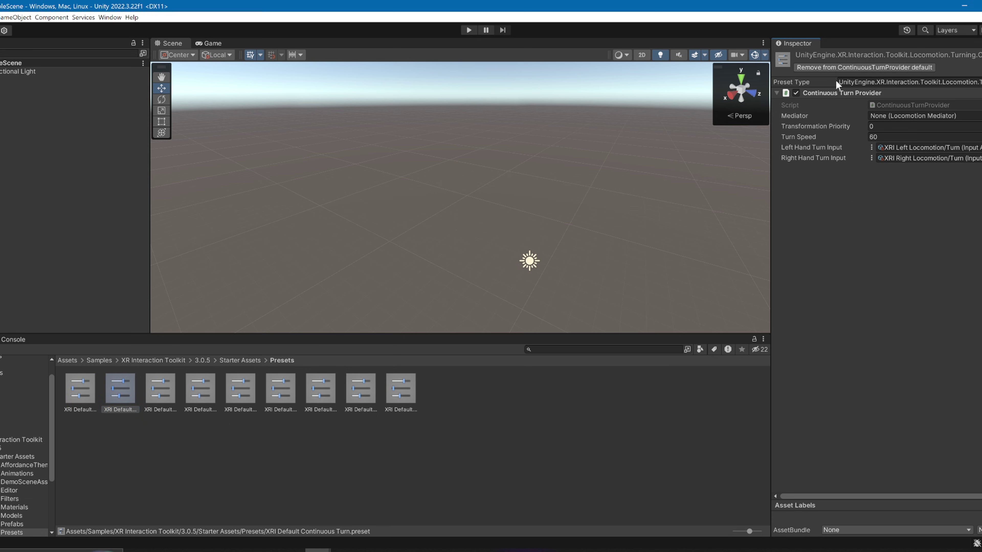
pyautogui.click(160, 390)
pyautogui.click(862, 68)
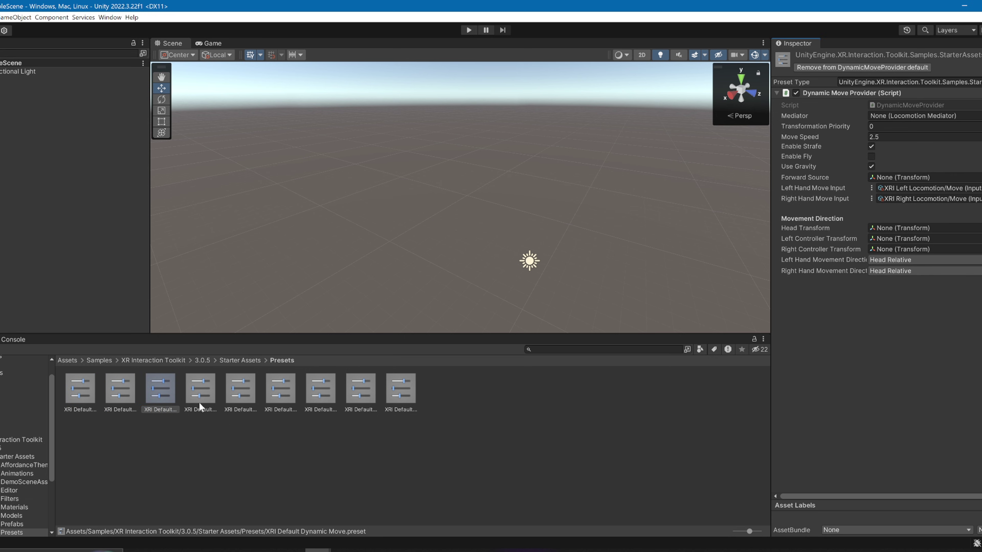
# - Make the Controller Input Action Manager, Snap Turn and XR UI Input Module presets defaults
pyautogui.click(200, 406)
pyautogui.click(866, 68)
pyautogui.click(241, 390)
pyautogui.click(280, 390)
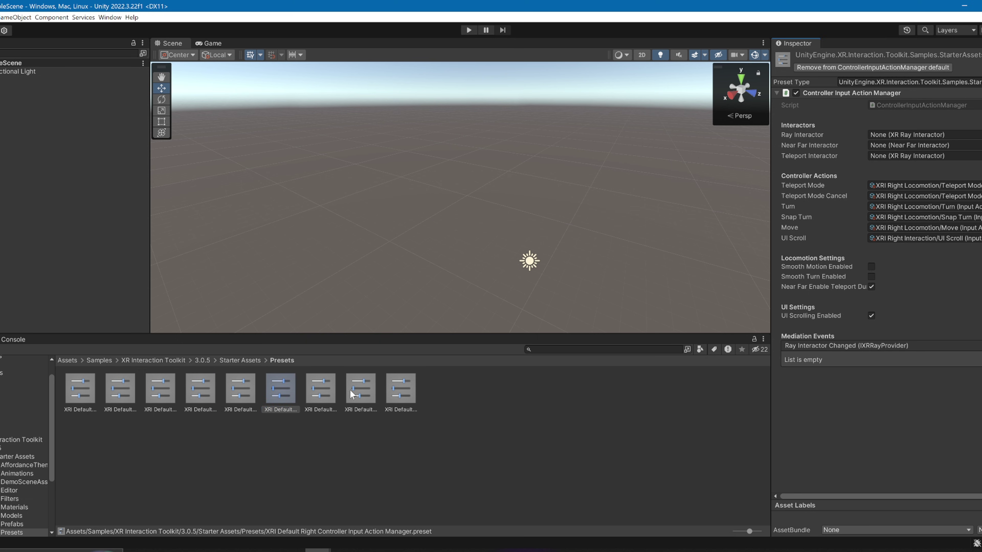
pyautogui.click(352, 395)
pyautogui.click(390, 394)
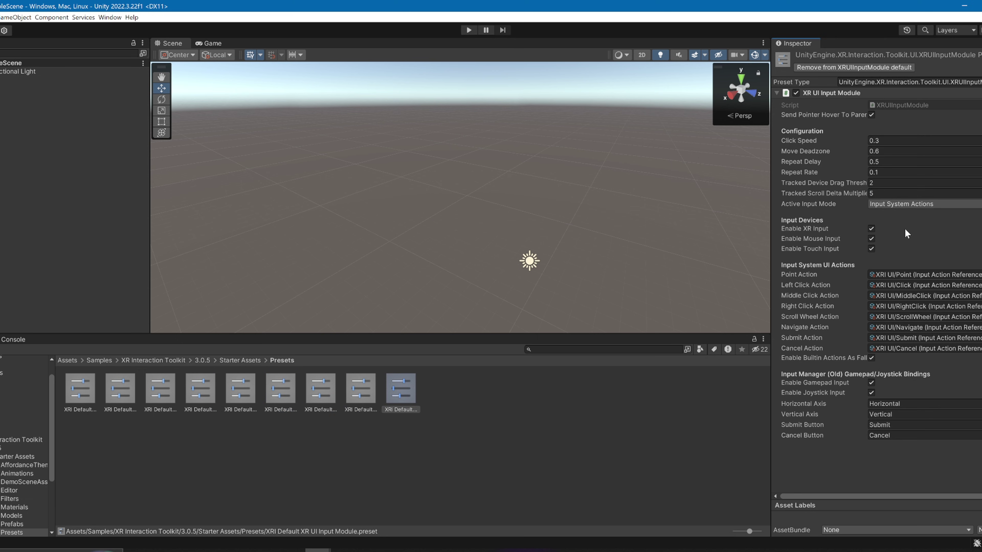
# - In Preset Manager, filter the two ControllerInputActionManager presets by 'Right' and 'Left'
pyautogui.click(0, 17)
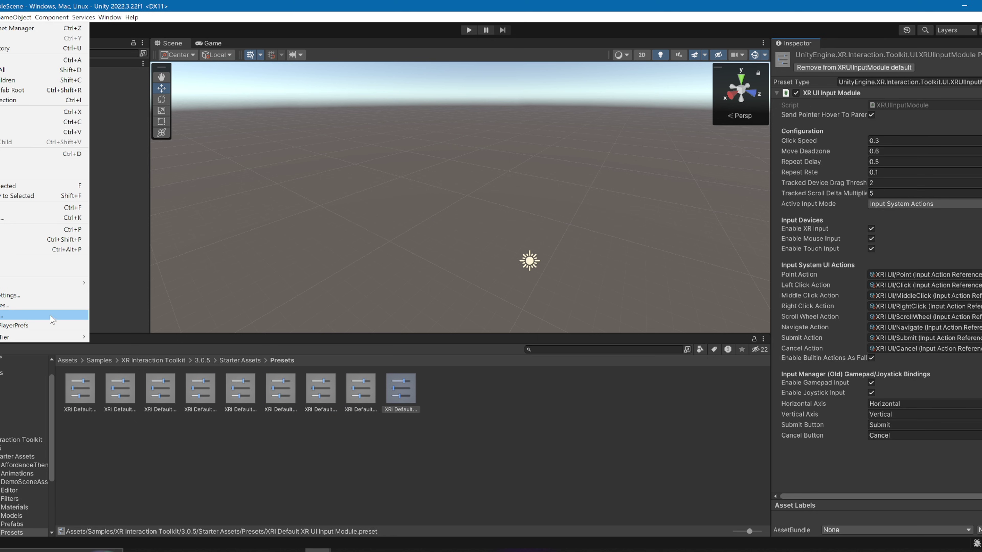
pyautogui.click(39, 299)
pyautogui.click(23, 135)
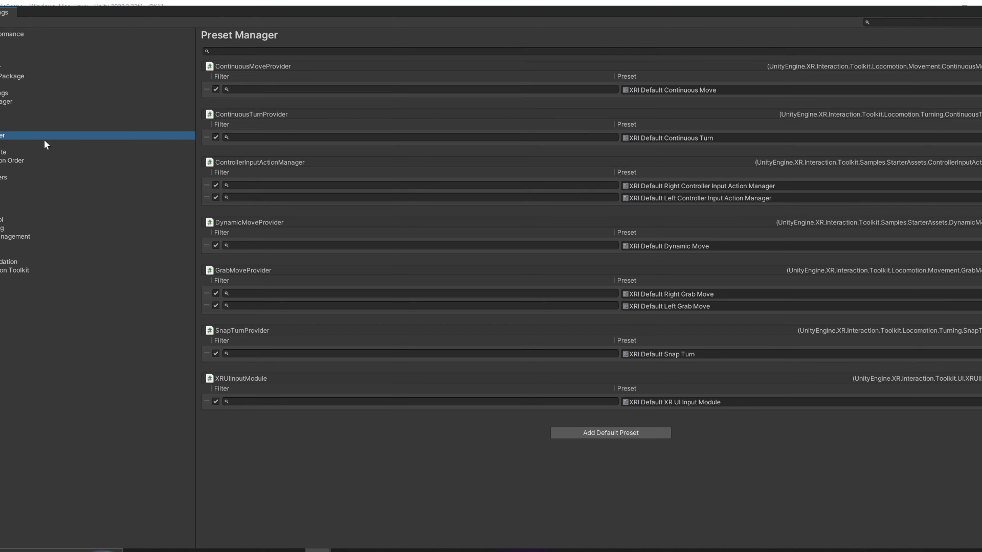
pyautogui.click(271, 186)
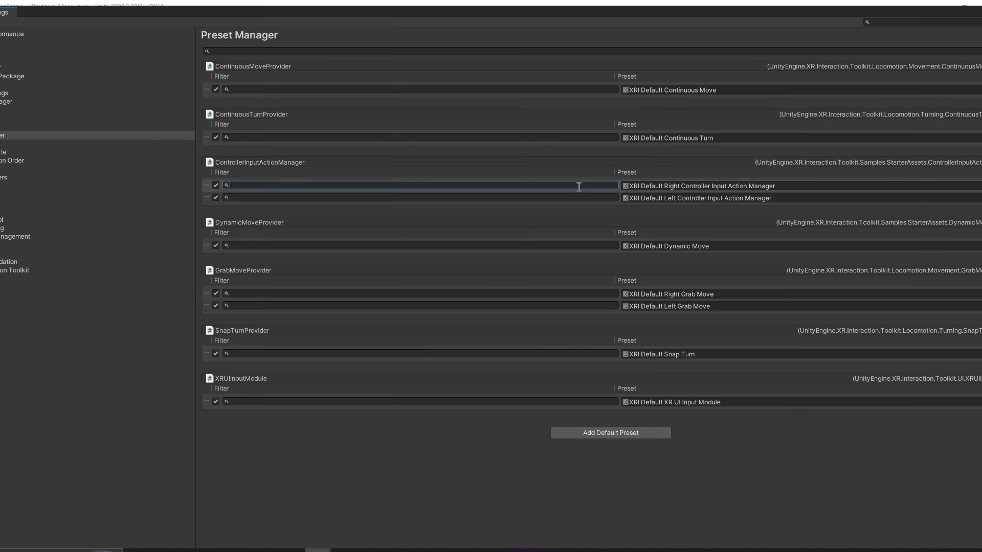
pyautogui.write('Right')
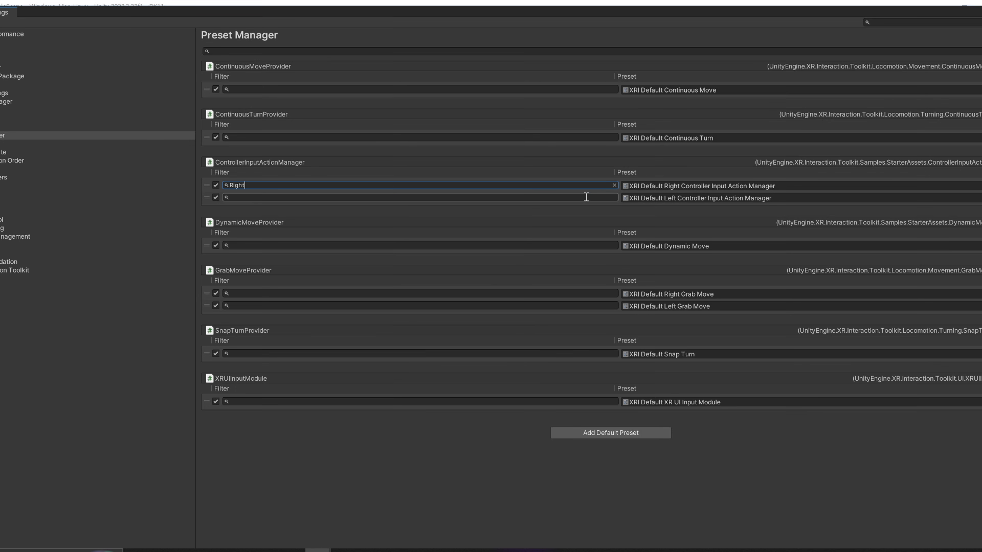
pyautogui.click(582, 197)
pyautogui.write('Left')
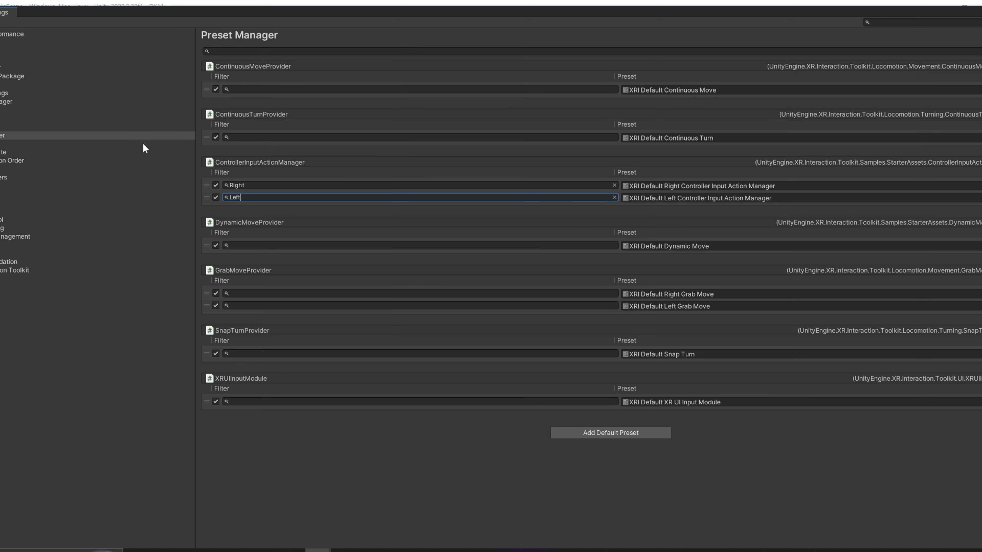
# - Open the Keystore Manager from the Player settings' Android Publishing Settings
pyautogui.click(104, 127)
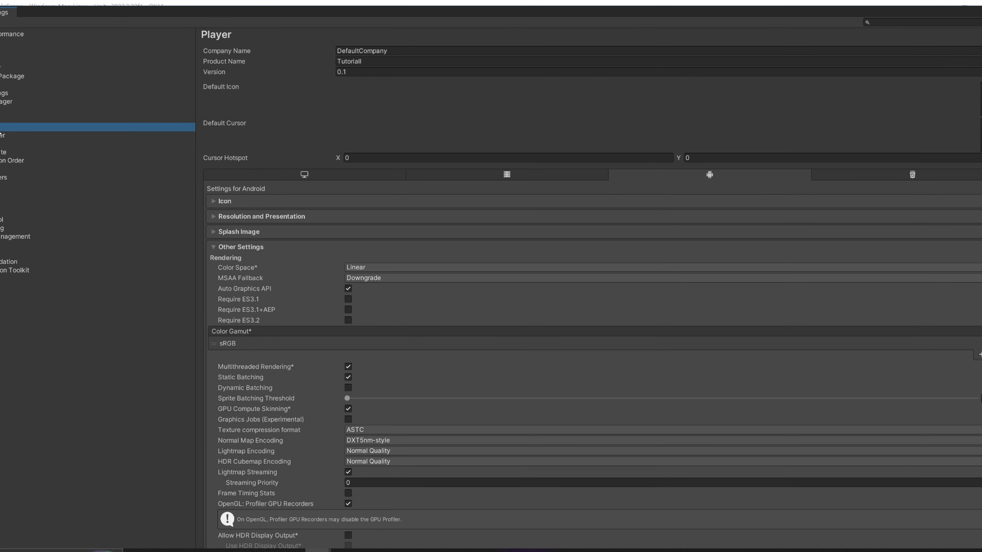
pyautogui.scroll(-3, 240, 162)
pyautogui.scroll(3, 240, 163)
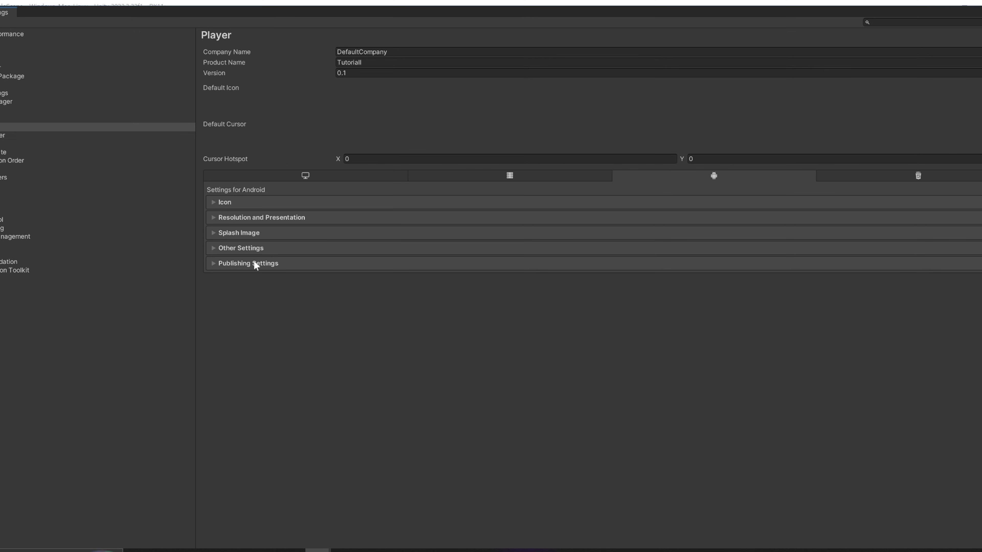
pyautogui.click(254, 263)
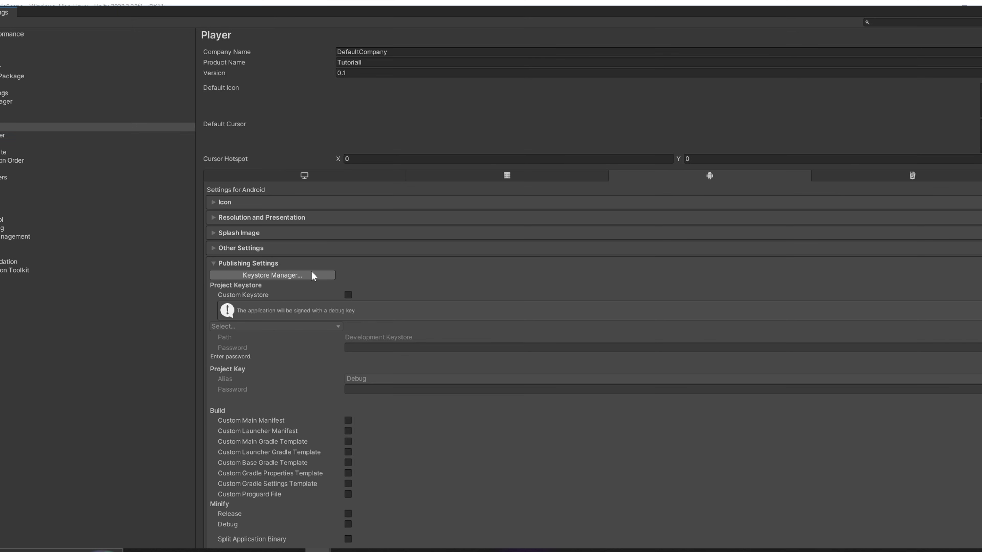
pyautogui.click(317, 274)
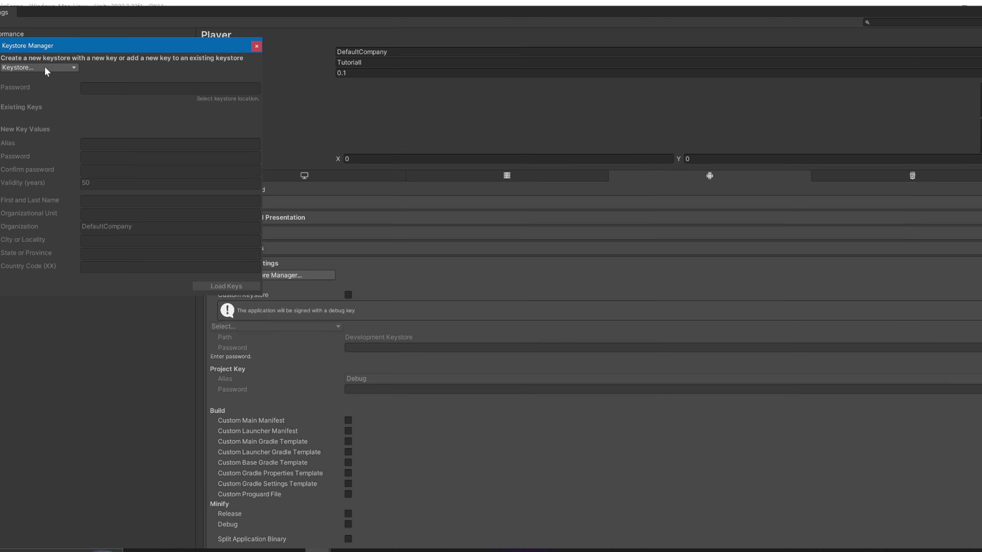
# - Create a new keystore file named useraasdaBananaTag.keystore in a chosen location
pyautogui.click(46, 69)
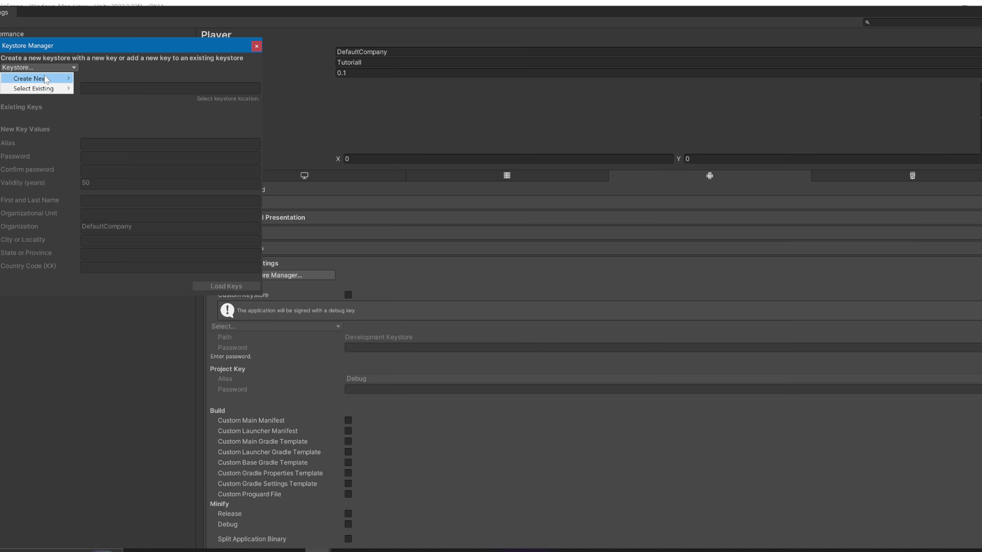
pyautogui.moveTo(48, 79)
pyautogui.click(87, 81)
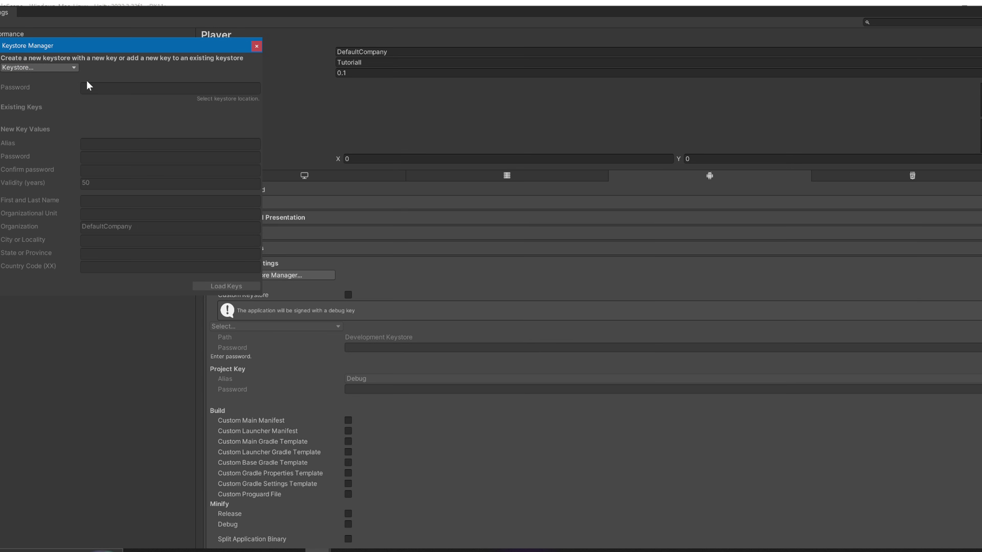
pyautogui.click(167, 341)
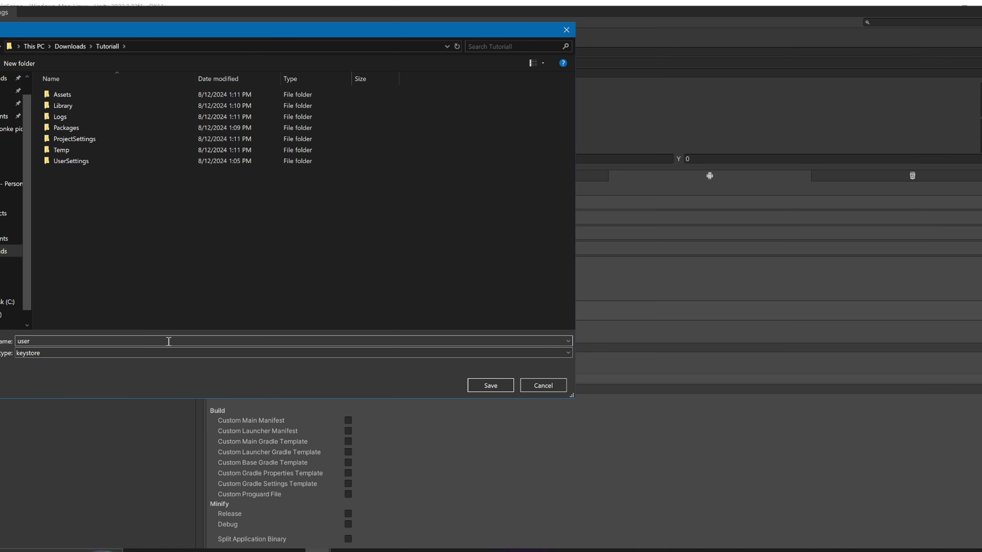
pyautogui.write('aasdaBananaTag')
pyautogui.click(495, 389)
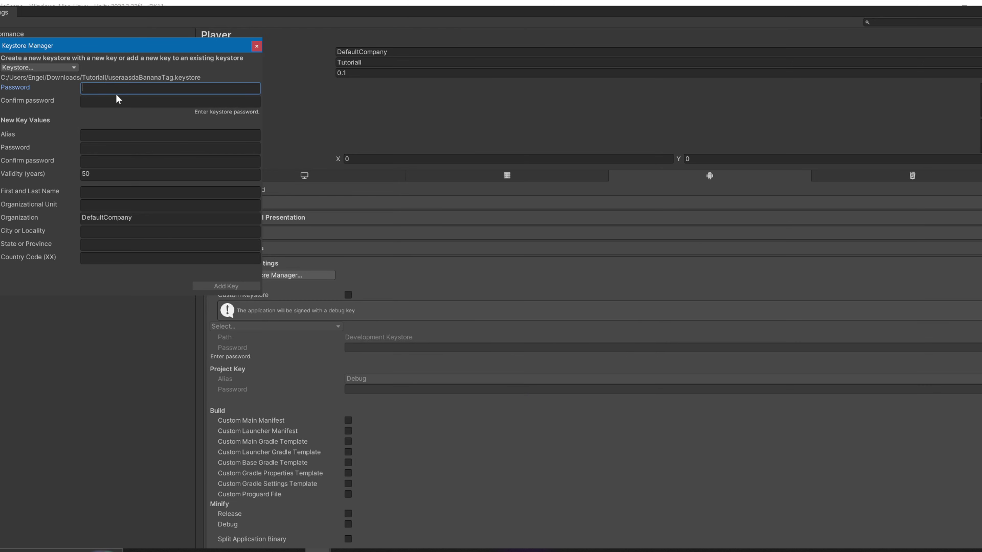
# - Enter the keystore passwords and key alias, add the key, and use it for the project
pyautogui.write('******')
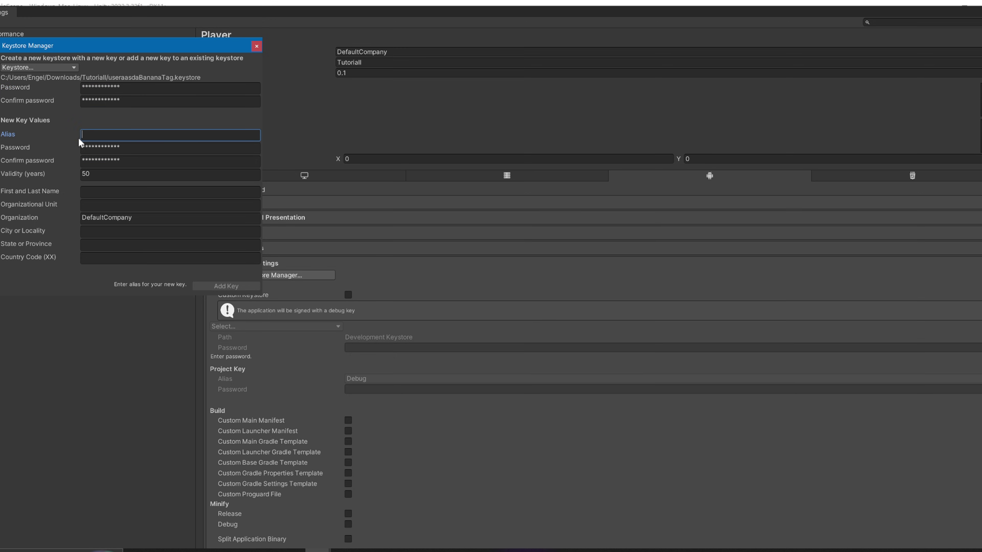
pyautogui.write('ethanzvr')
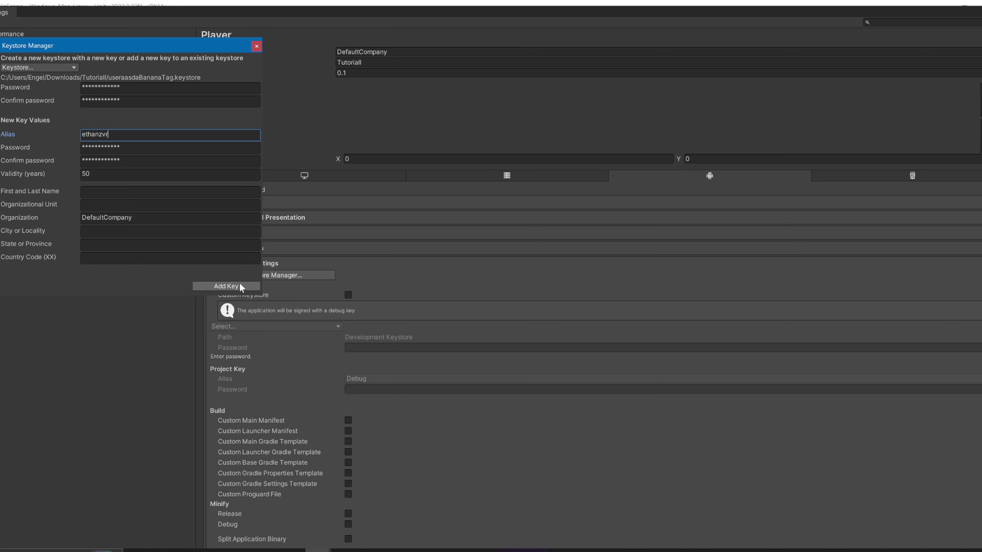
pyautogui.click(239, 286)
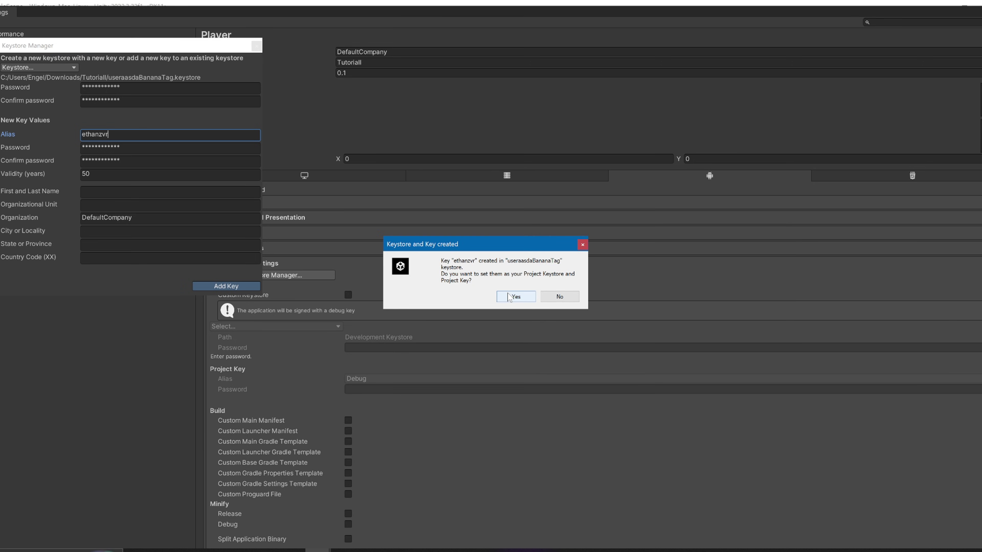
pyautogui.click(515, 297)
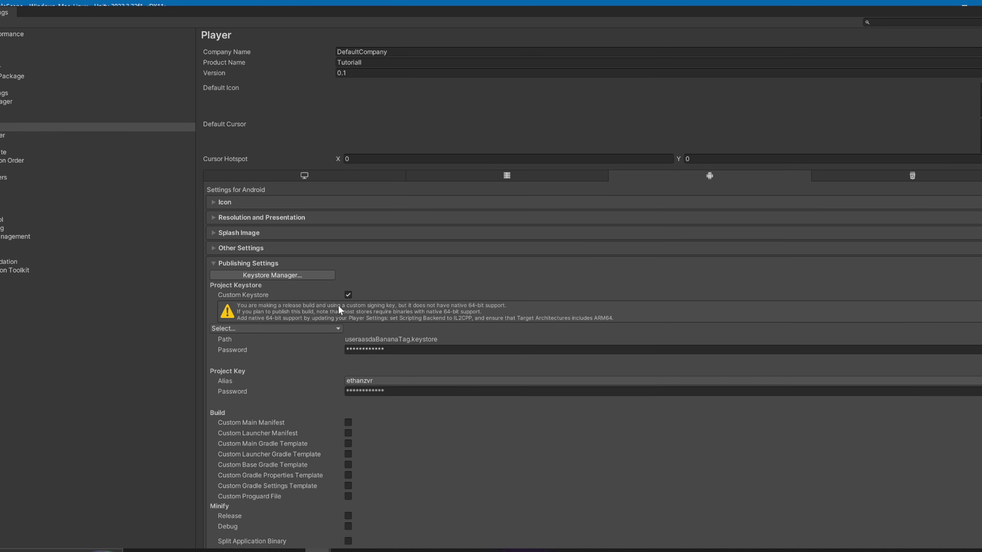
# - Close Project Settings and return to the SampleScene view, orbiting the scene camera
pyautogui.click(232, 248)
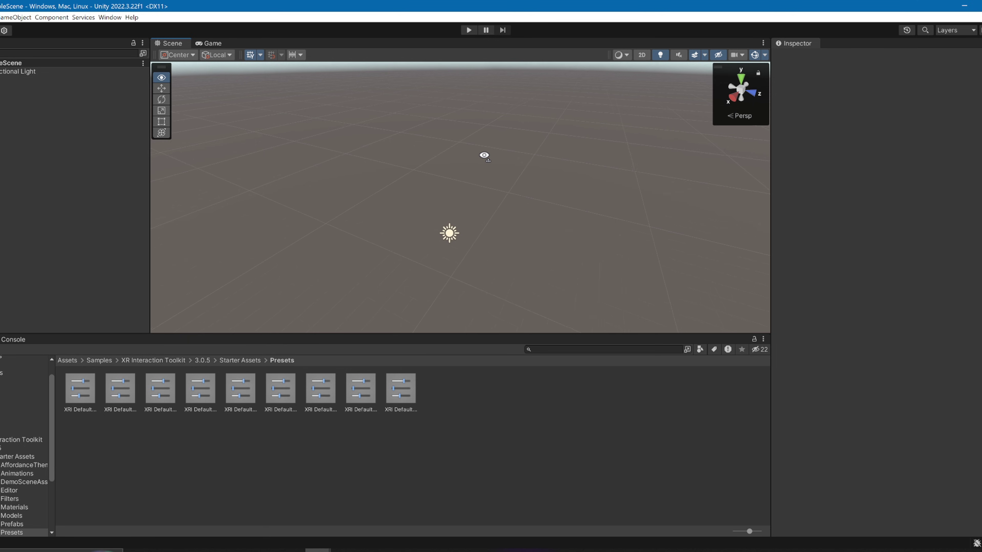
pyautogui.moveTo(485, 155); pyautogui.dragTo(514, 168, button='right')
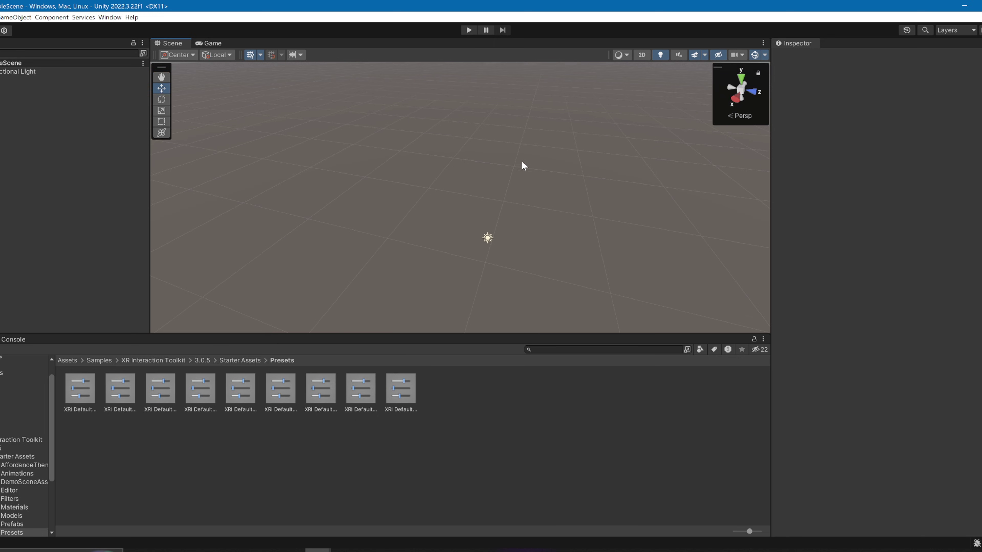
pyautogui.click(110, 17)
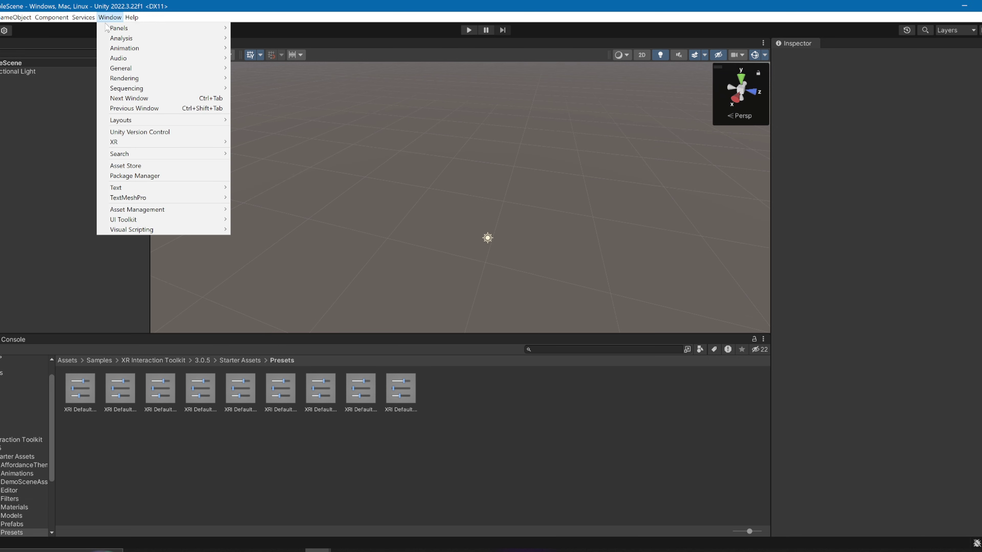
# - Install the ProBuilder package from the Unity Registry in Package Manager
pyautogui.click(143, 178)
pyautogui.click(381, 185)
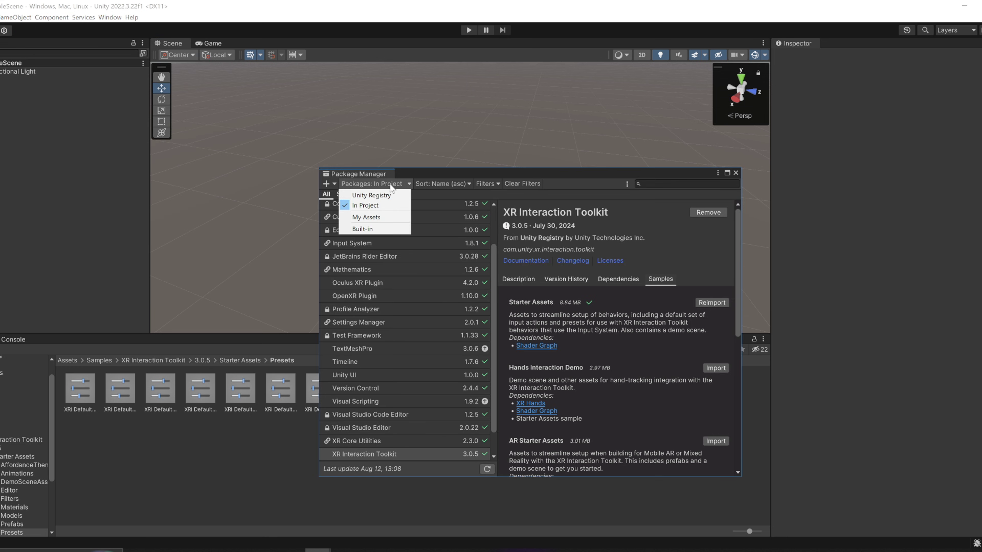
pyautogui.click(381, 194)
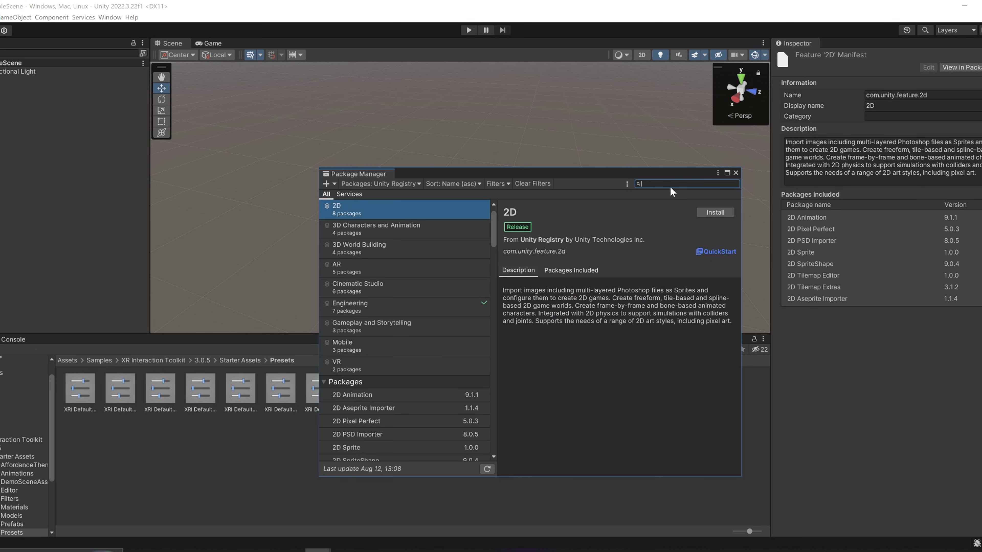
pyautogui.write('probl')
pyautogui.press('BackSpace')
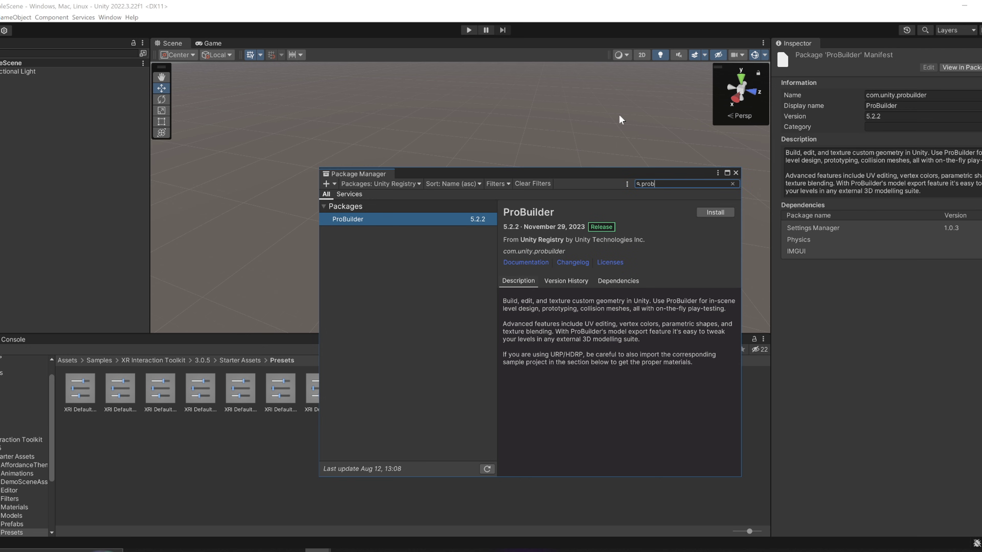
pyautogui.write('ui')
pyautogui.click(714, 213)
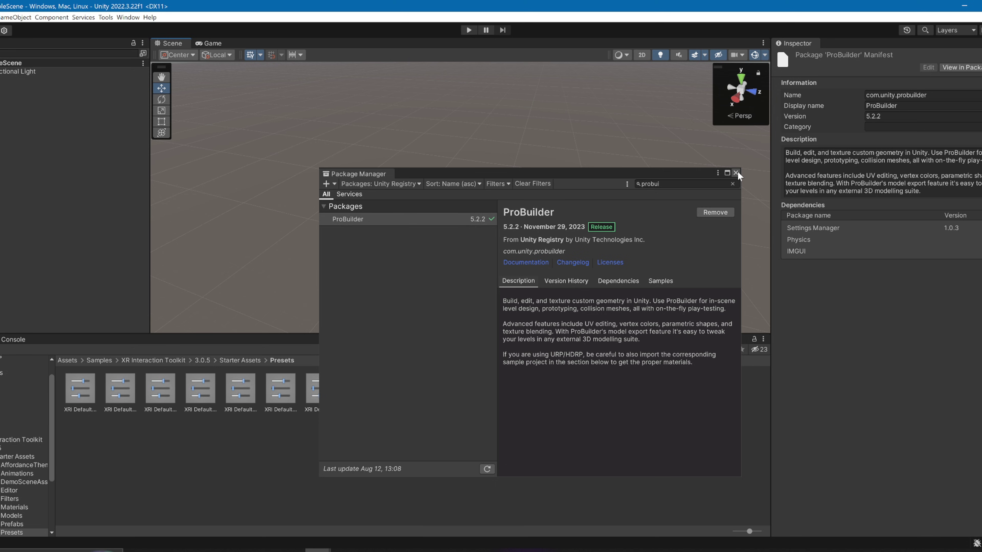
# - Close Package Manager and open the ProBuilder tool window
pyautogui.click(735, 174)
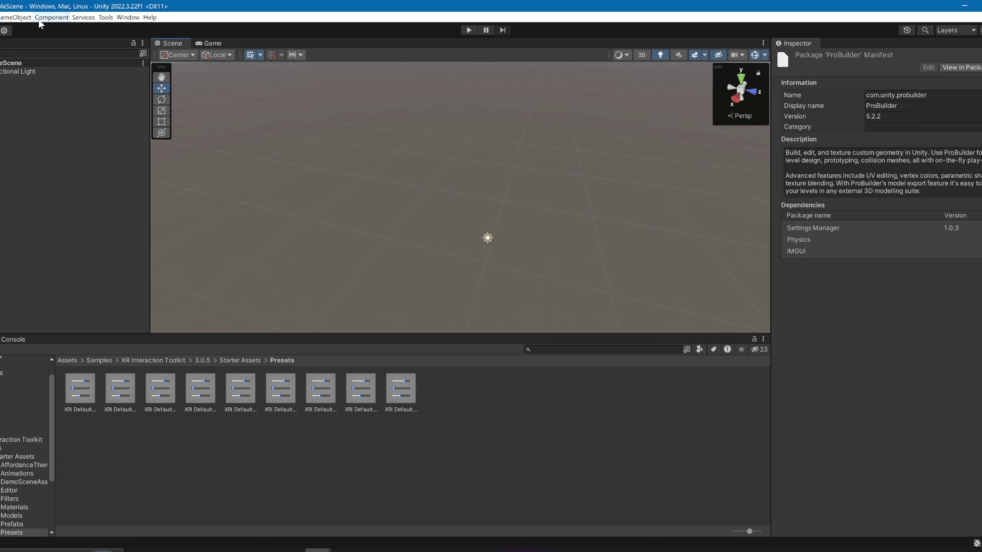
pyautogui.click(105, 17)
pyautogui.moveTo(126, 29)
pyautogui.click(181, 27)
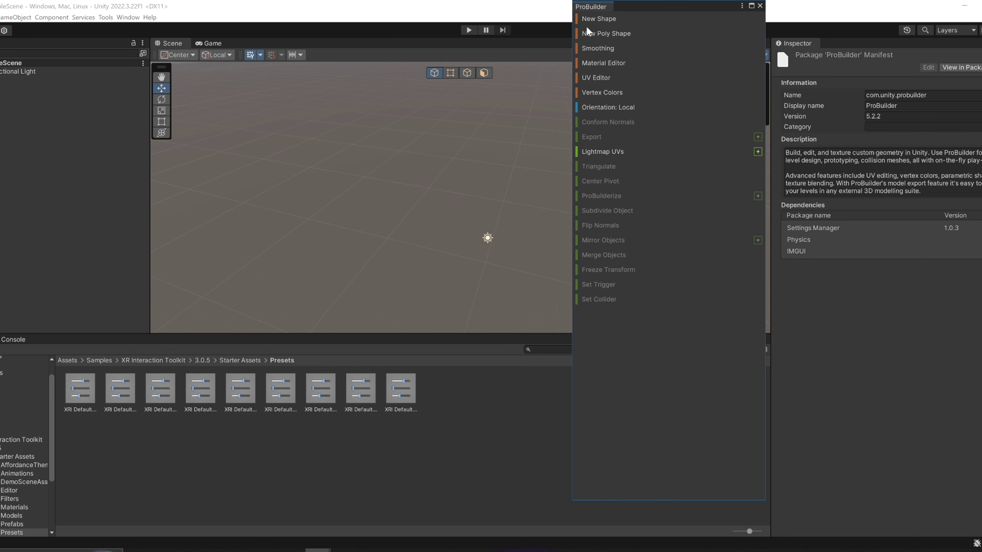